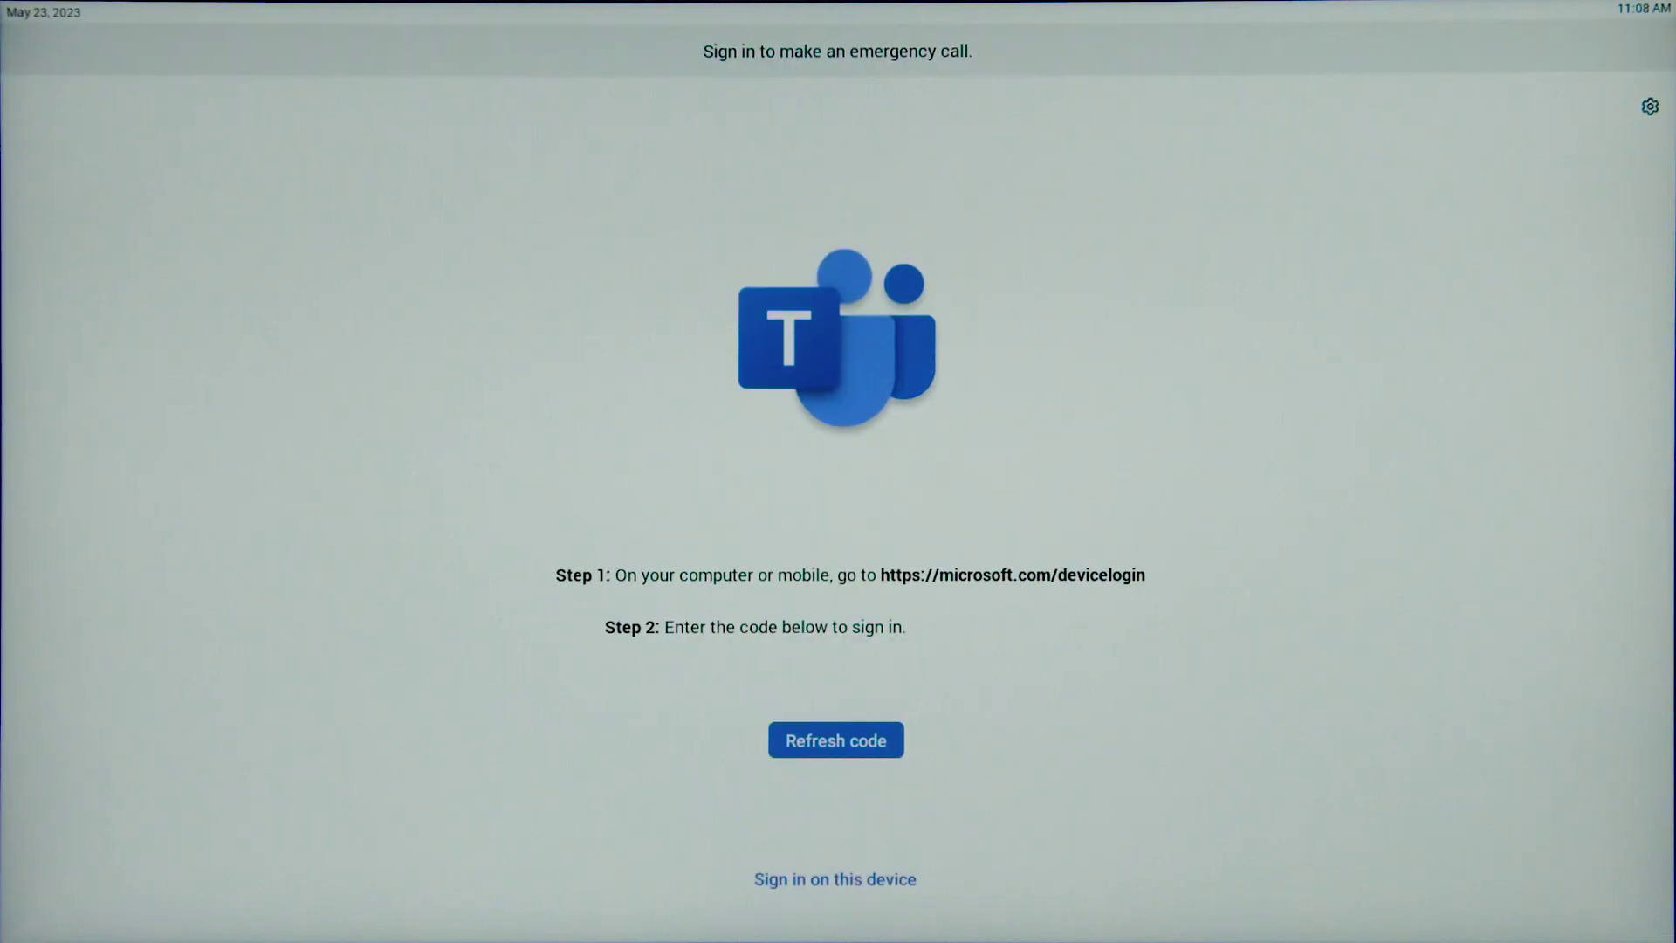
- Refresh the sign-in code and sign in directly on the display
click(833, 740)
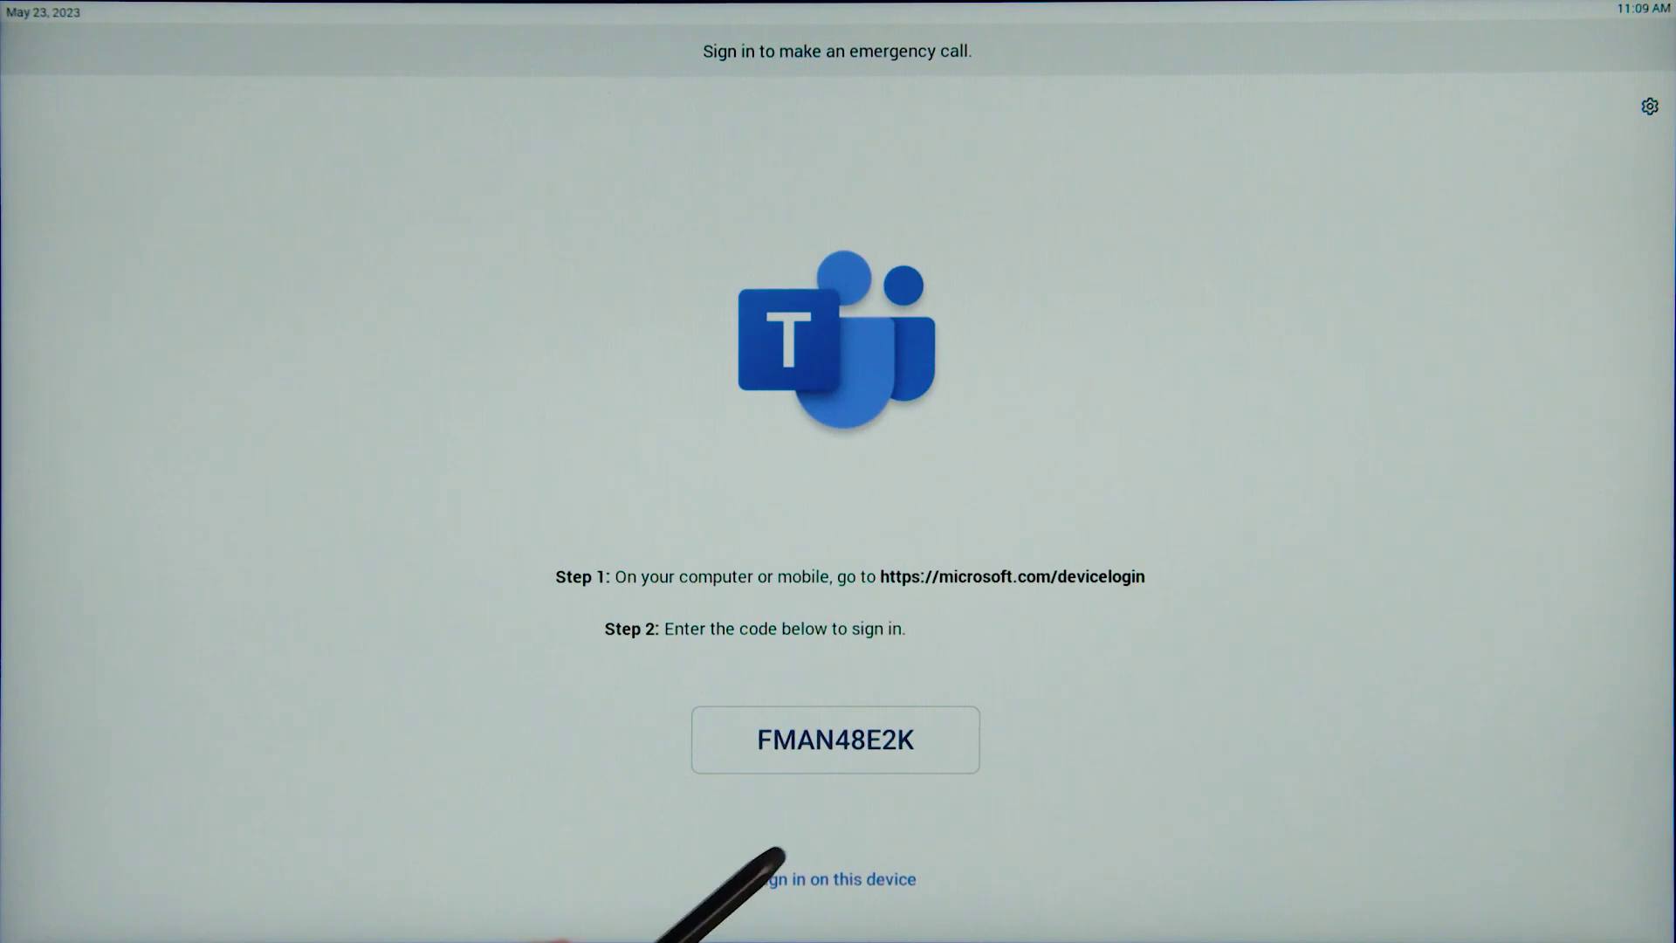
click(834, 879)
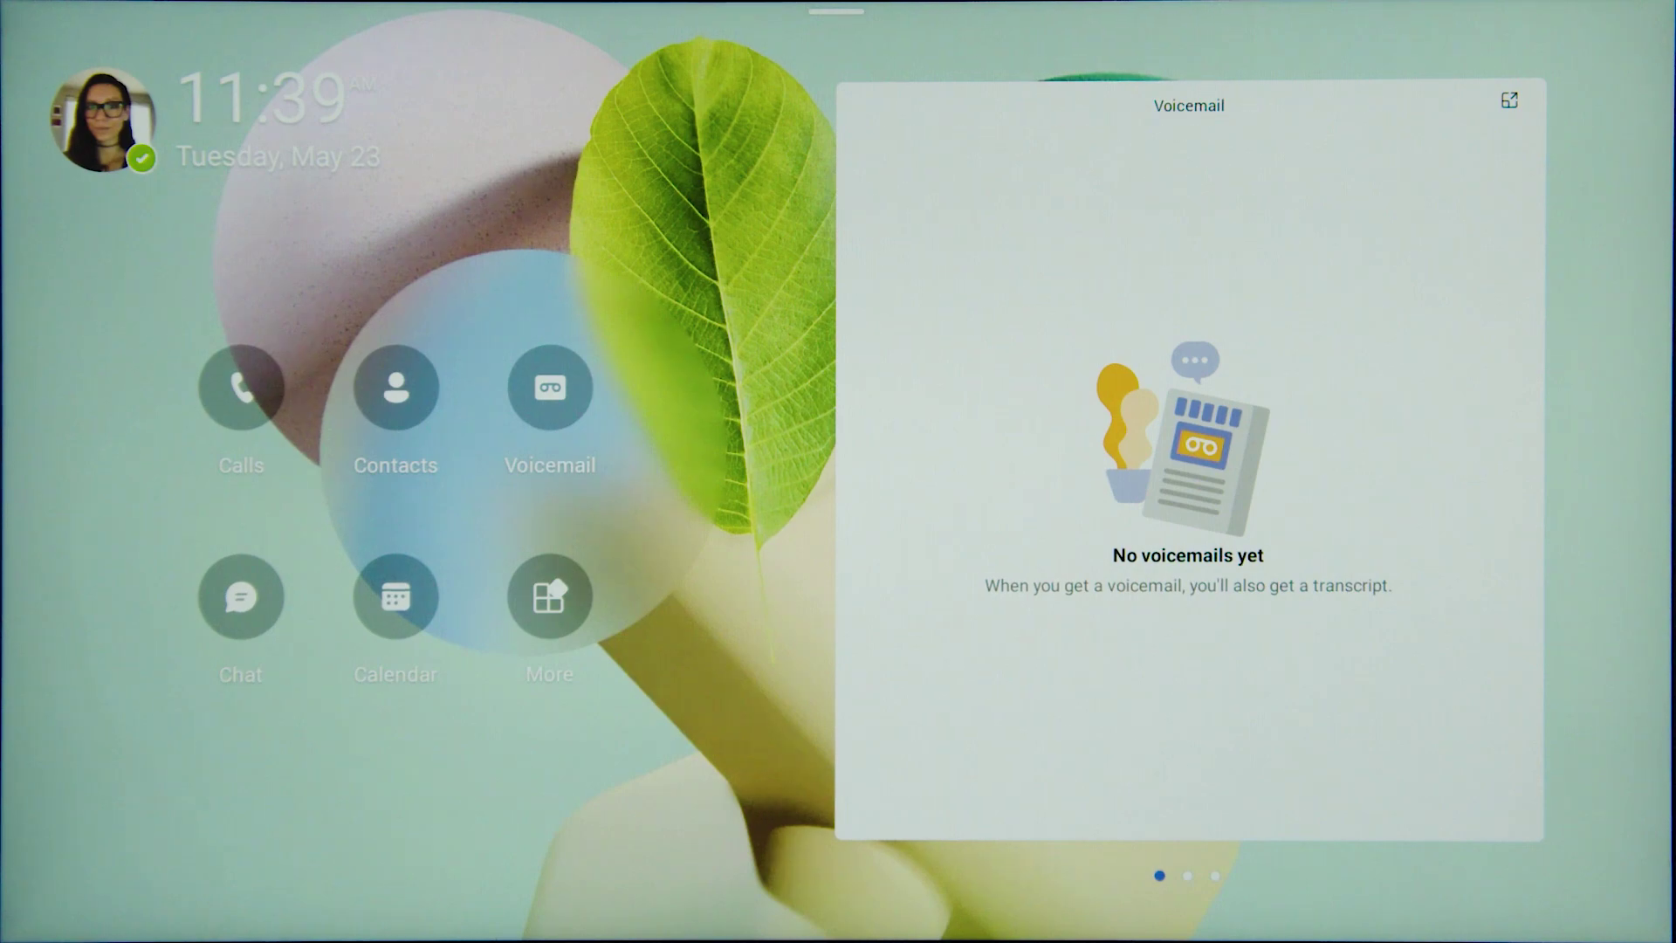
click(396, 386)
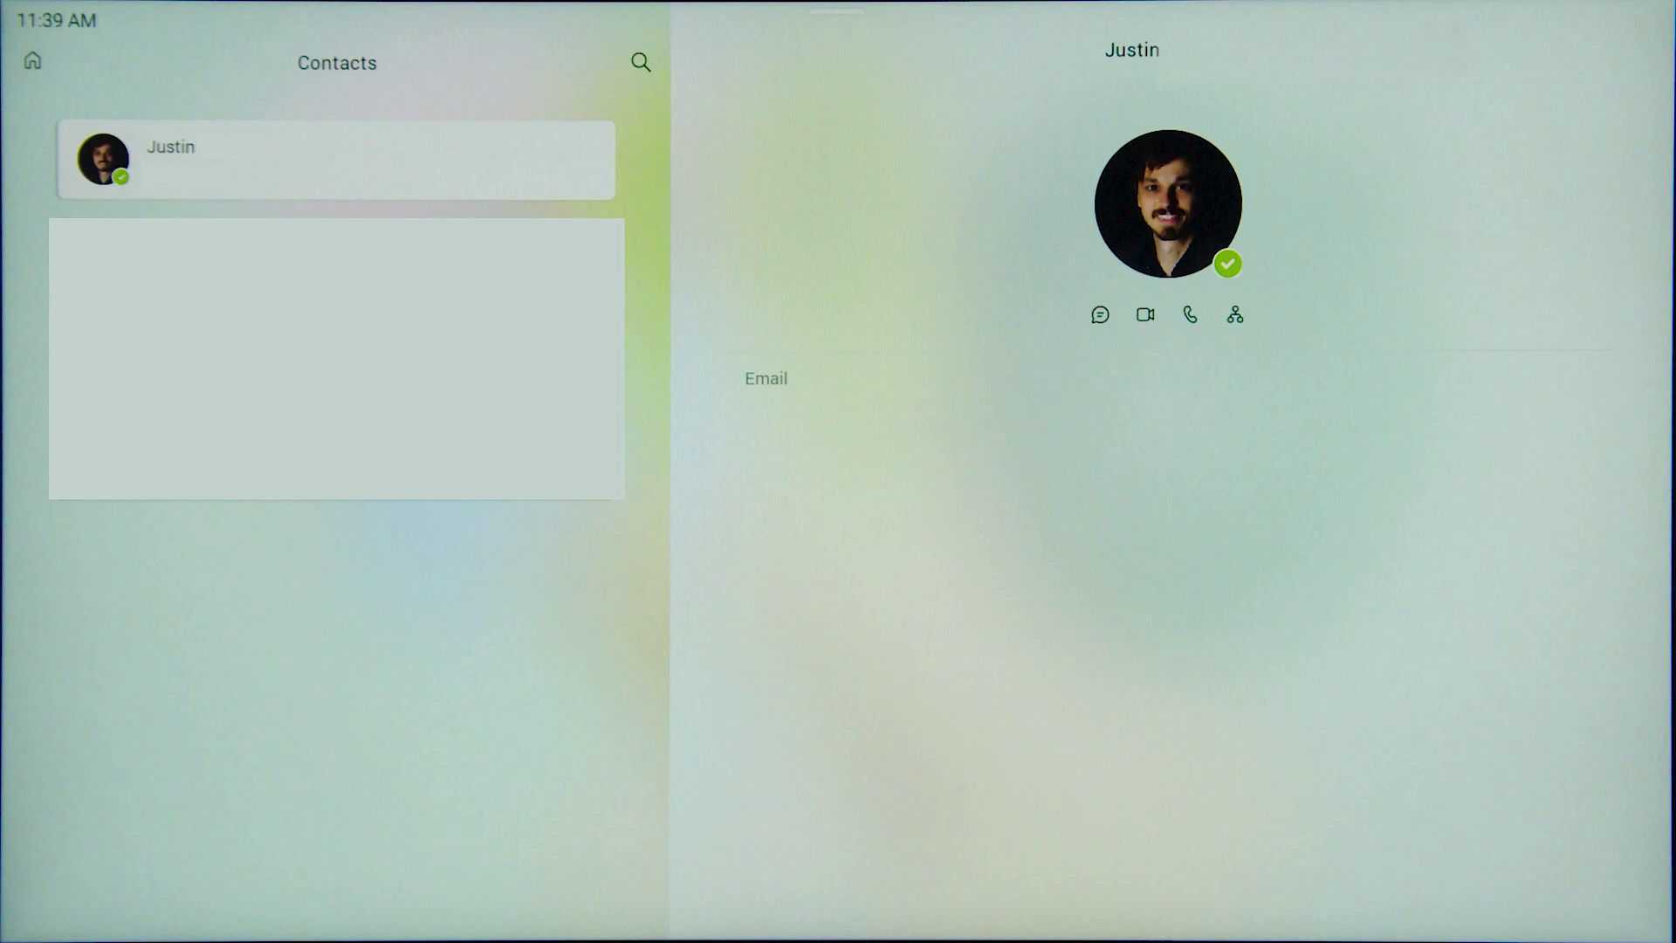
click(34, 60)
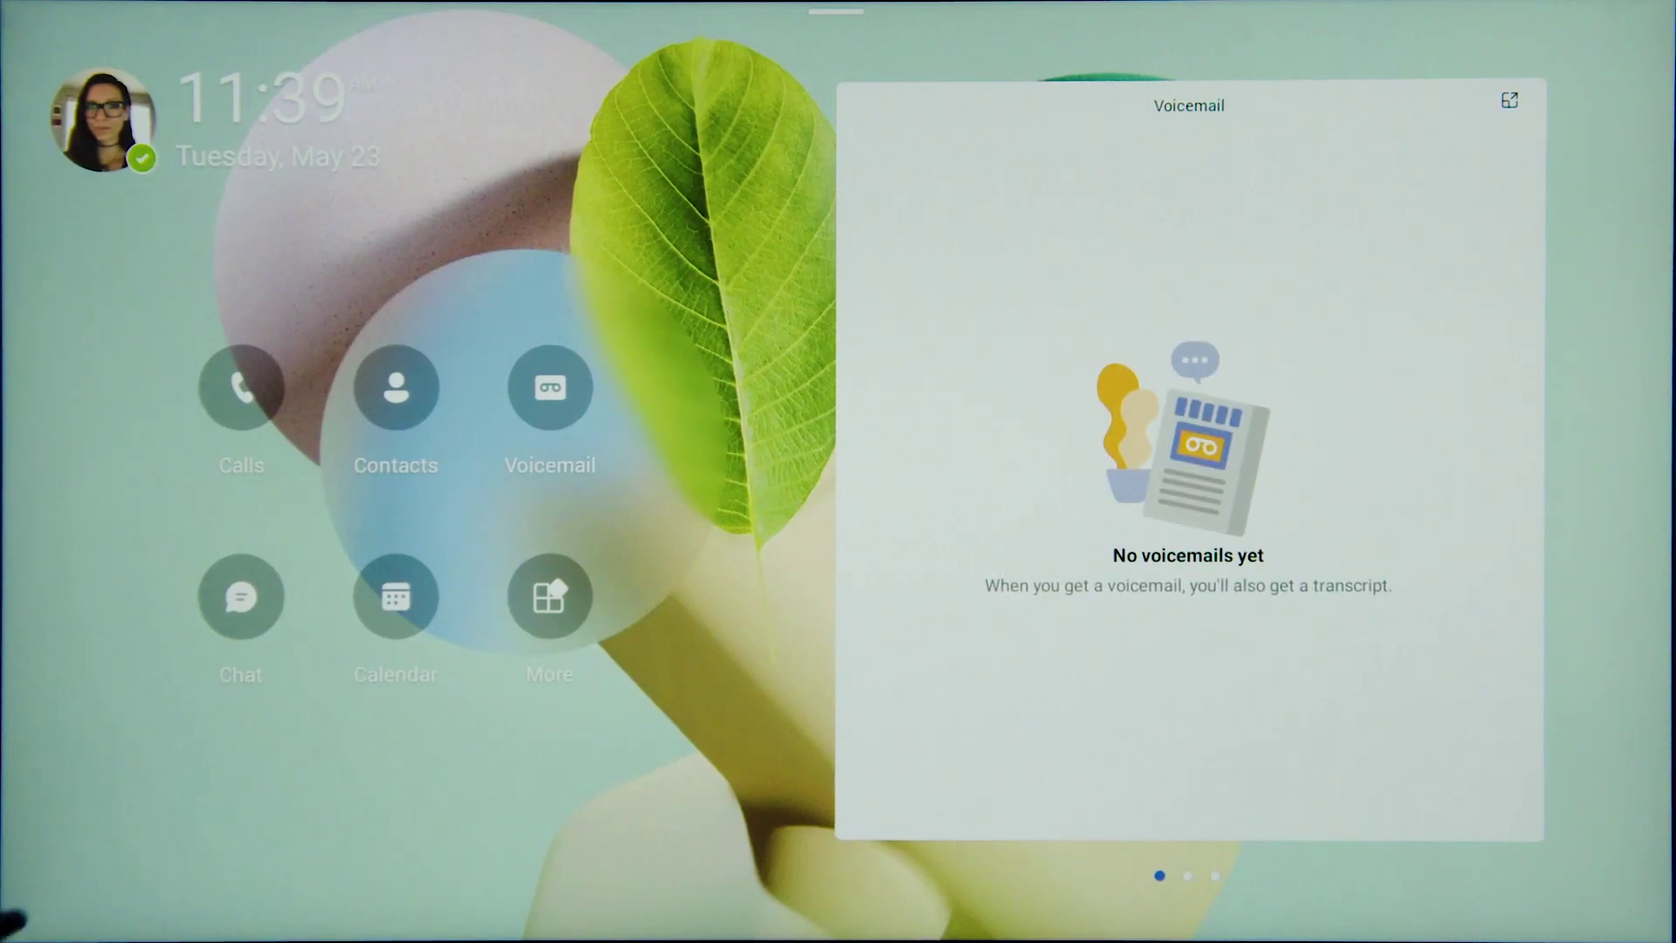
click(242, 596)
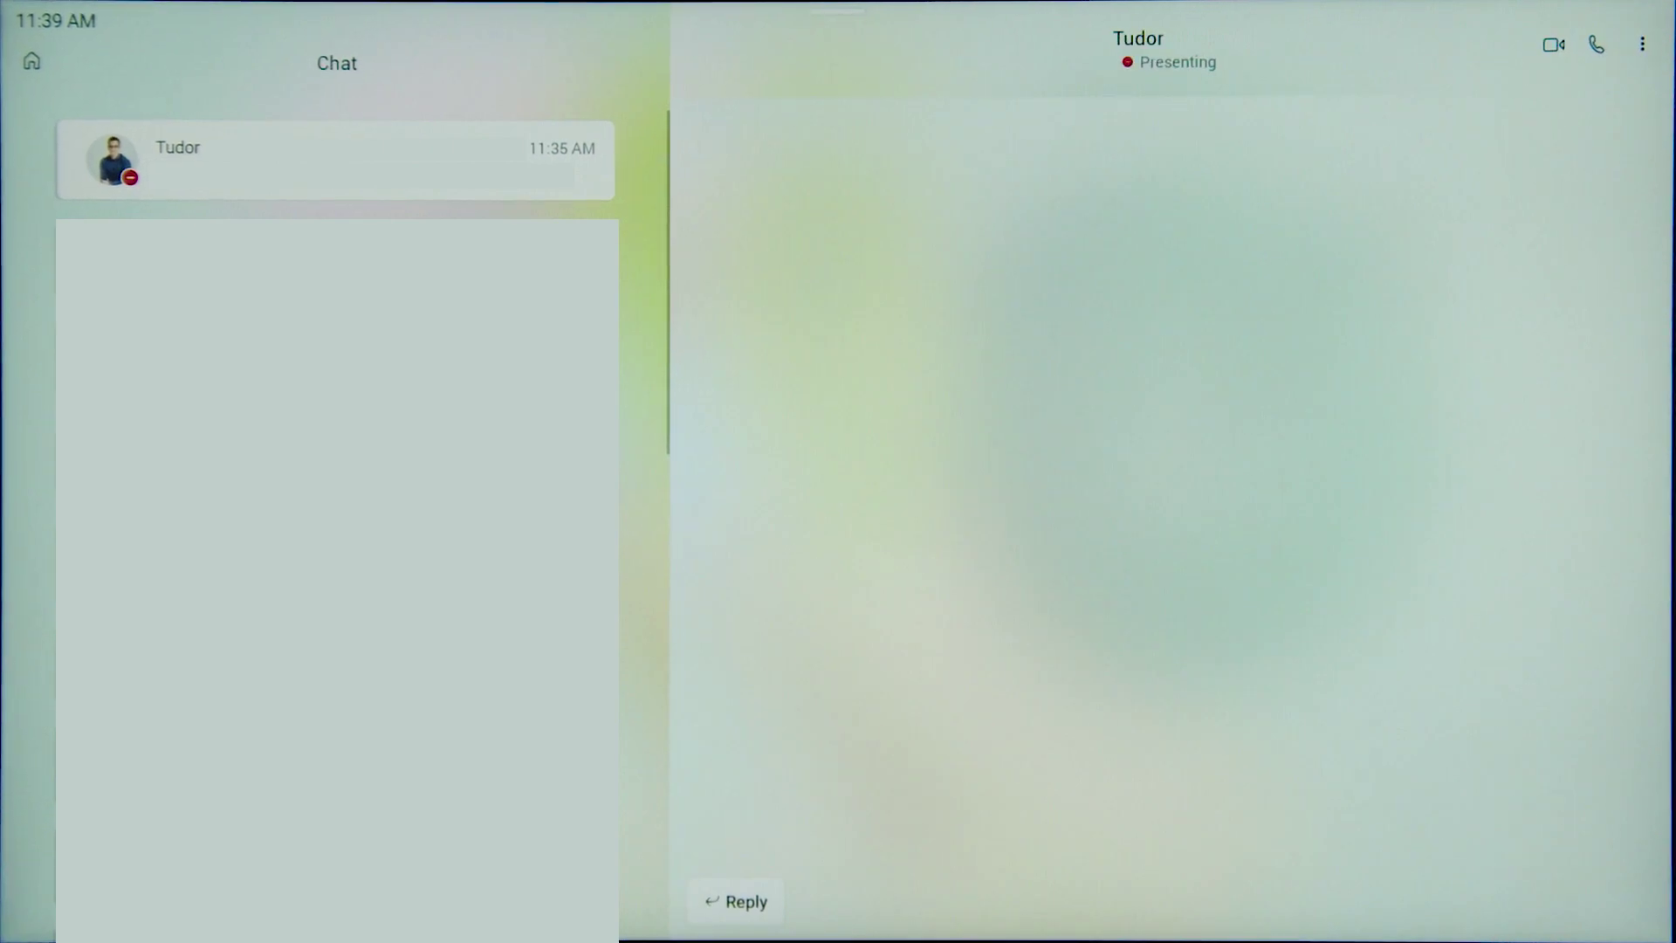
click(1642, 43)
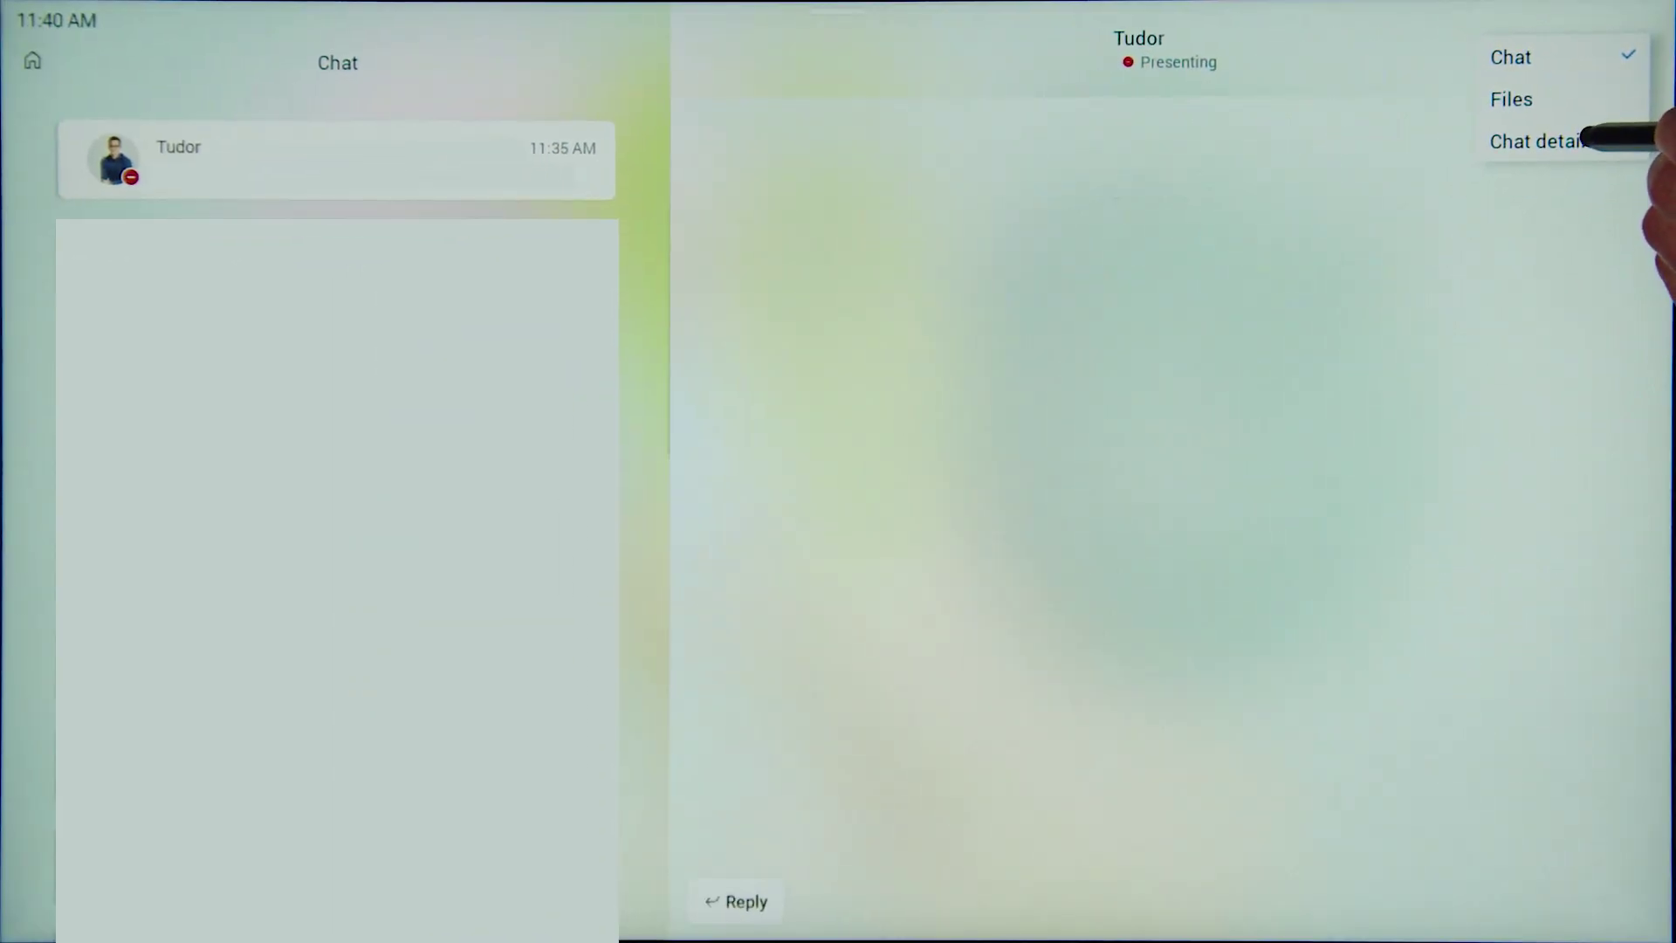
click(1588, 139)
click(1626, 117)
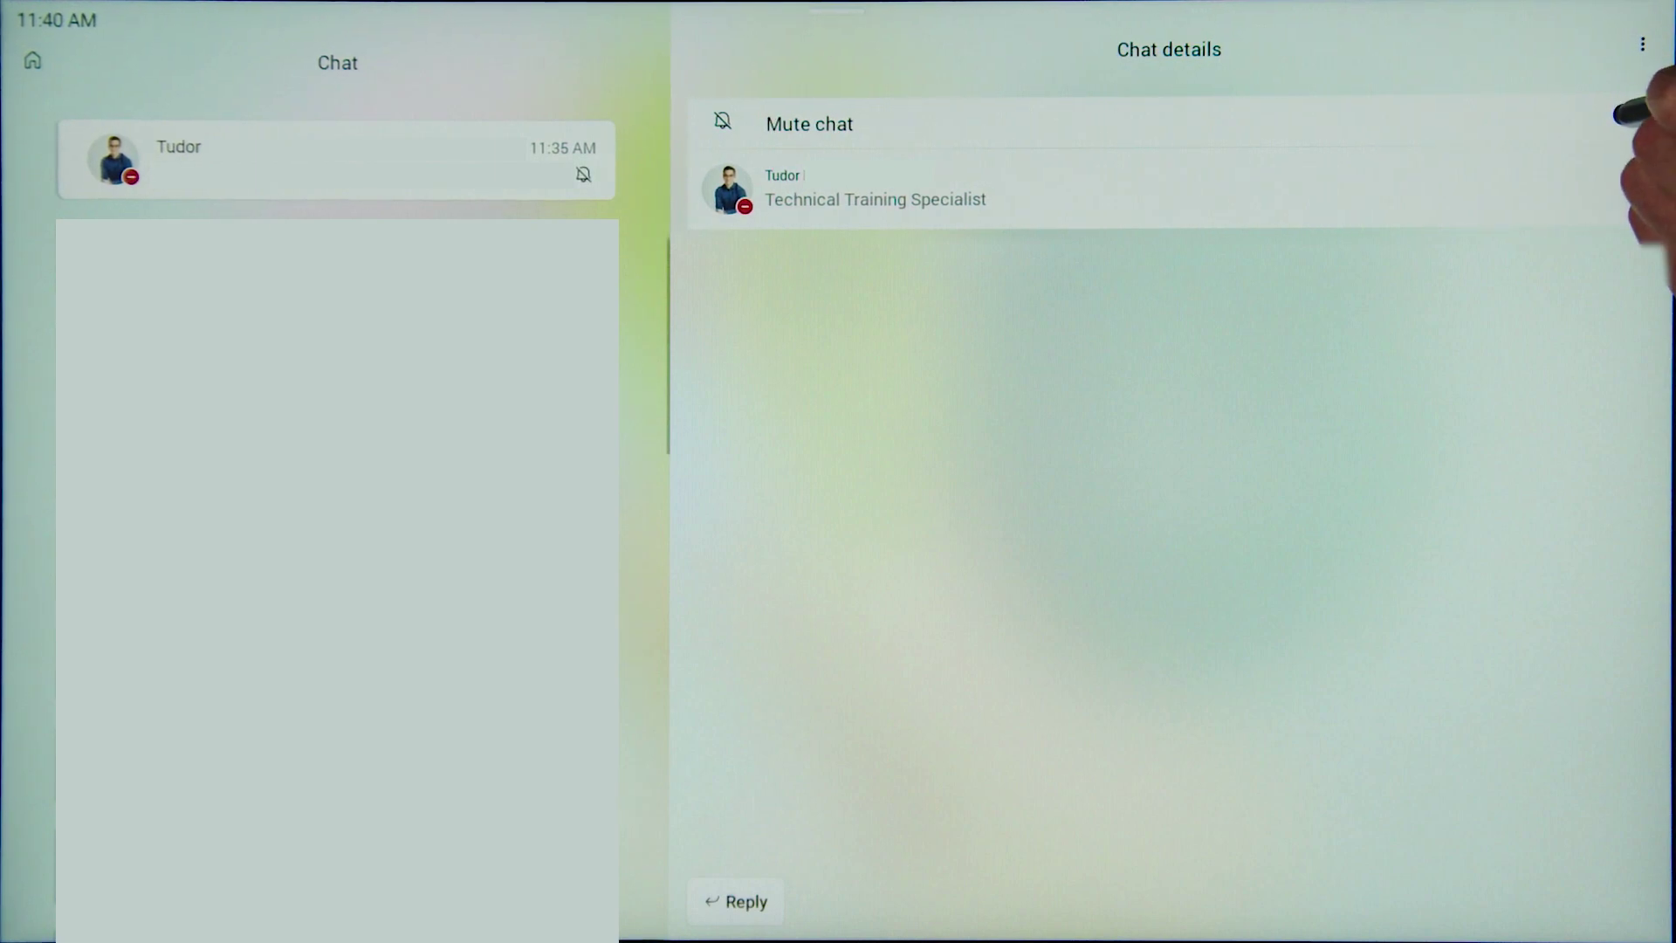
click(1626, 116)
click(32, 61)
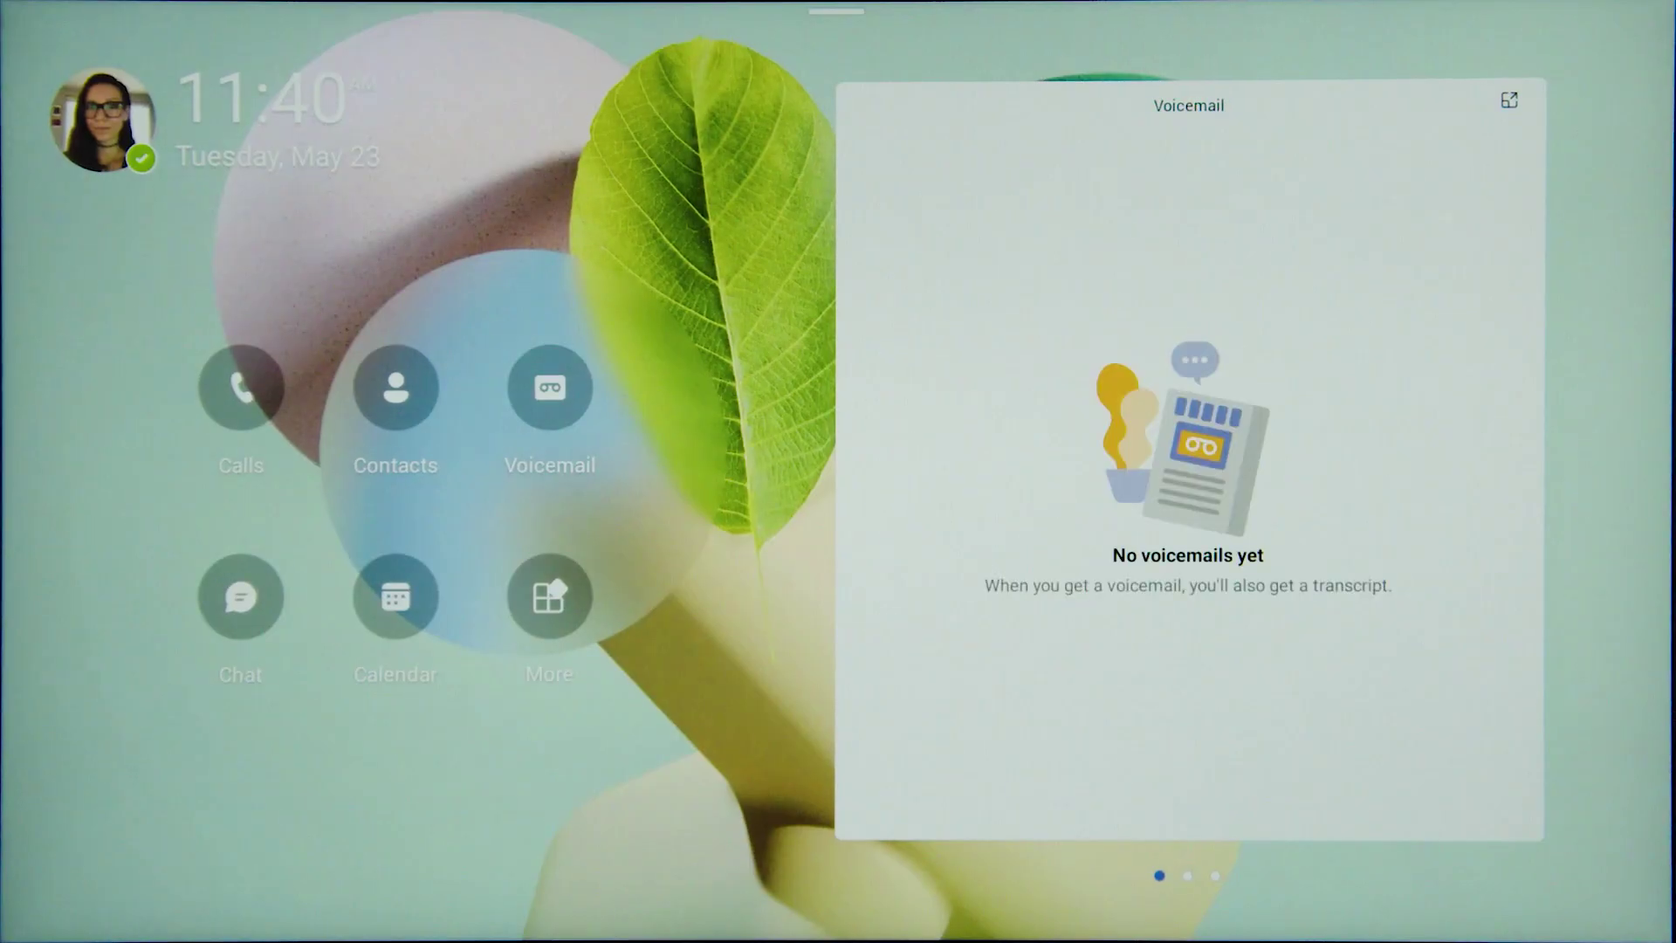
click(396, 596)
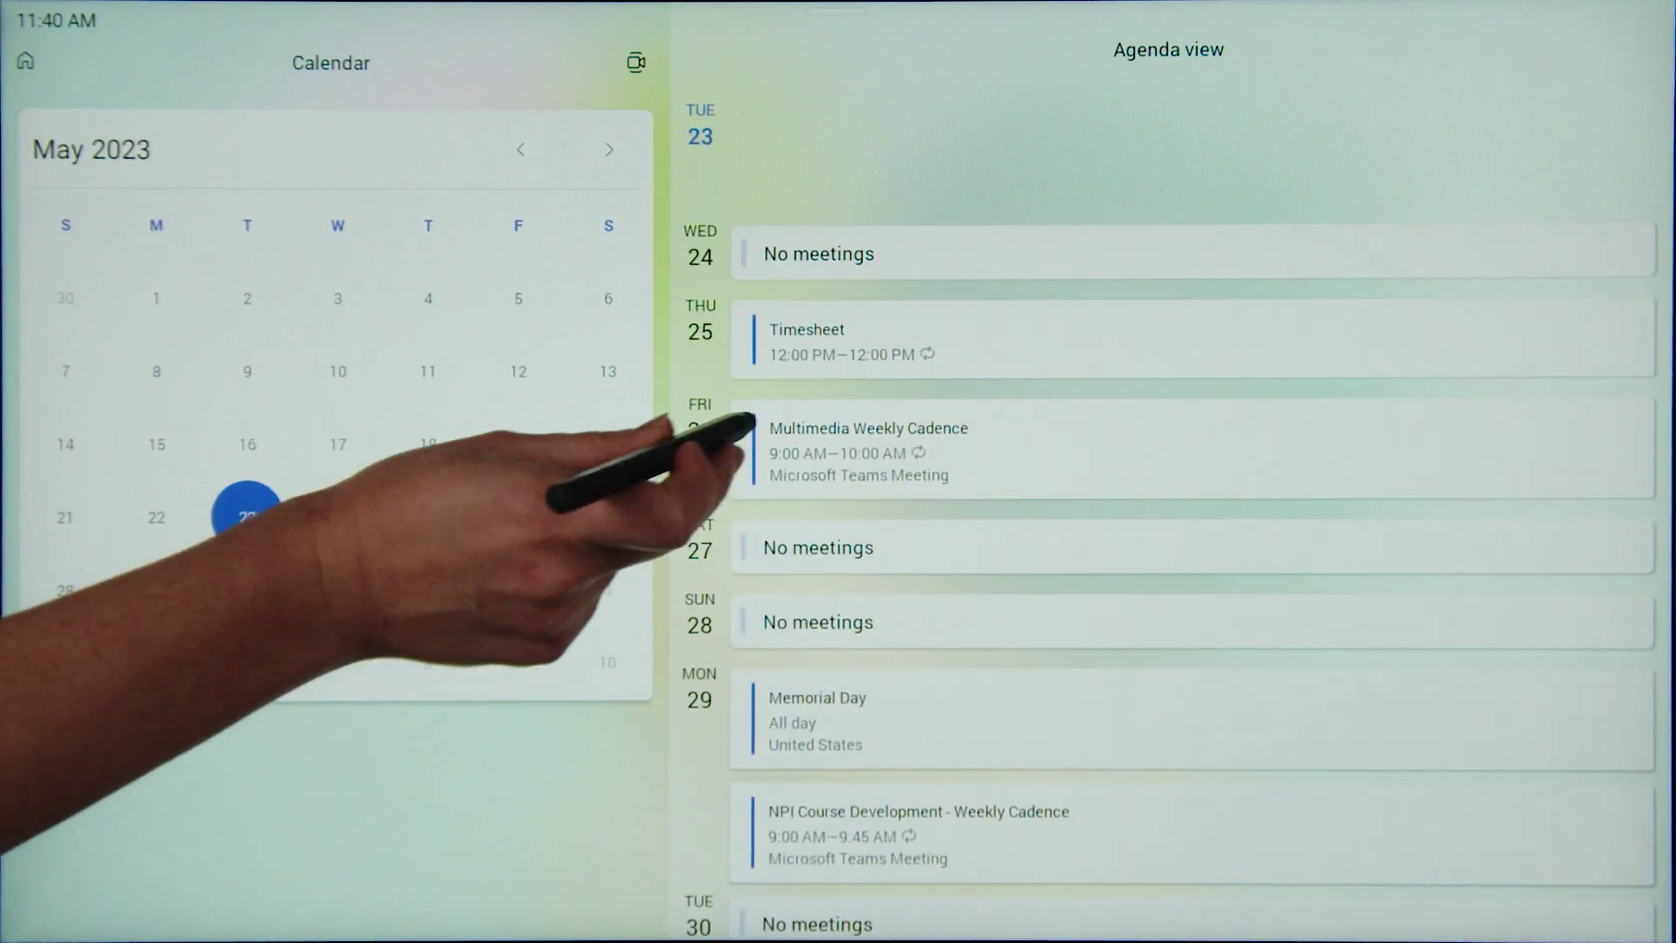
click(804, 437)
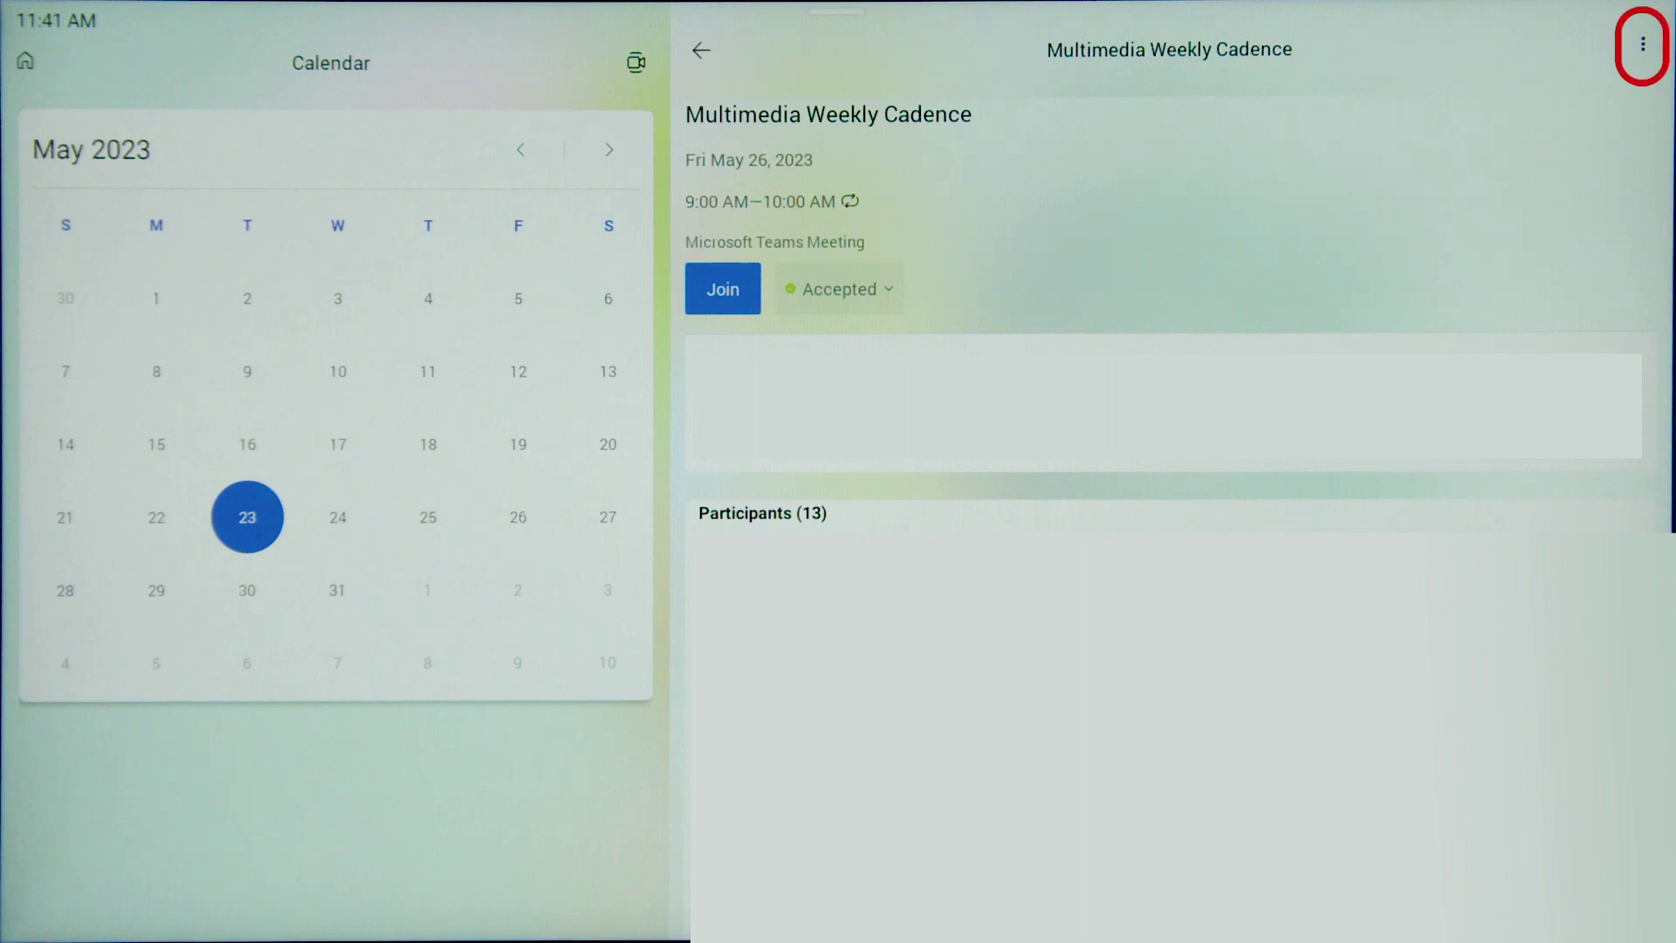
click(1643, 43)
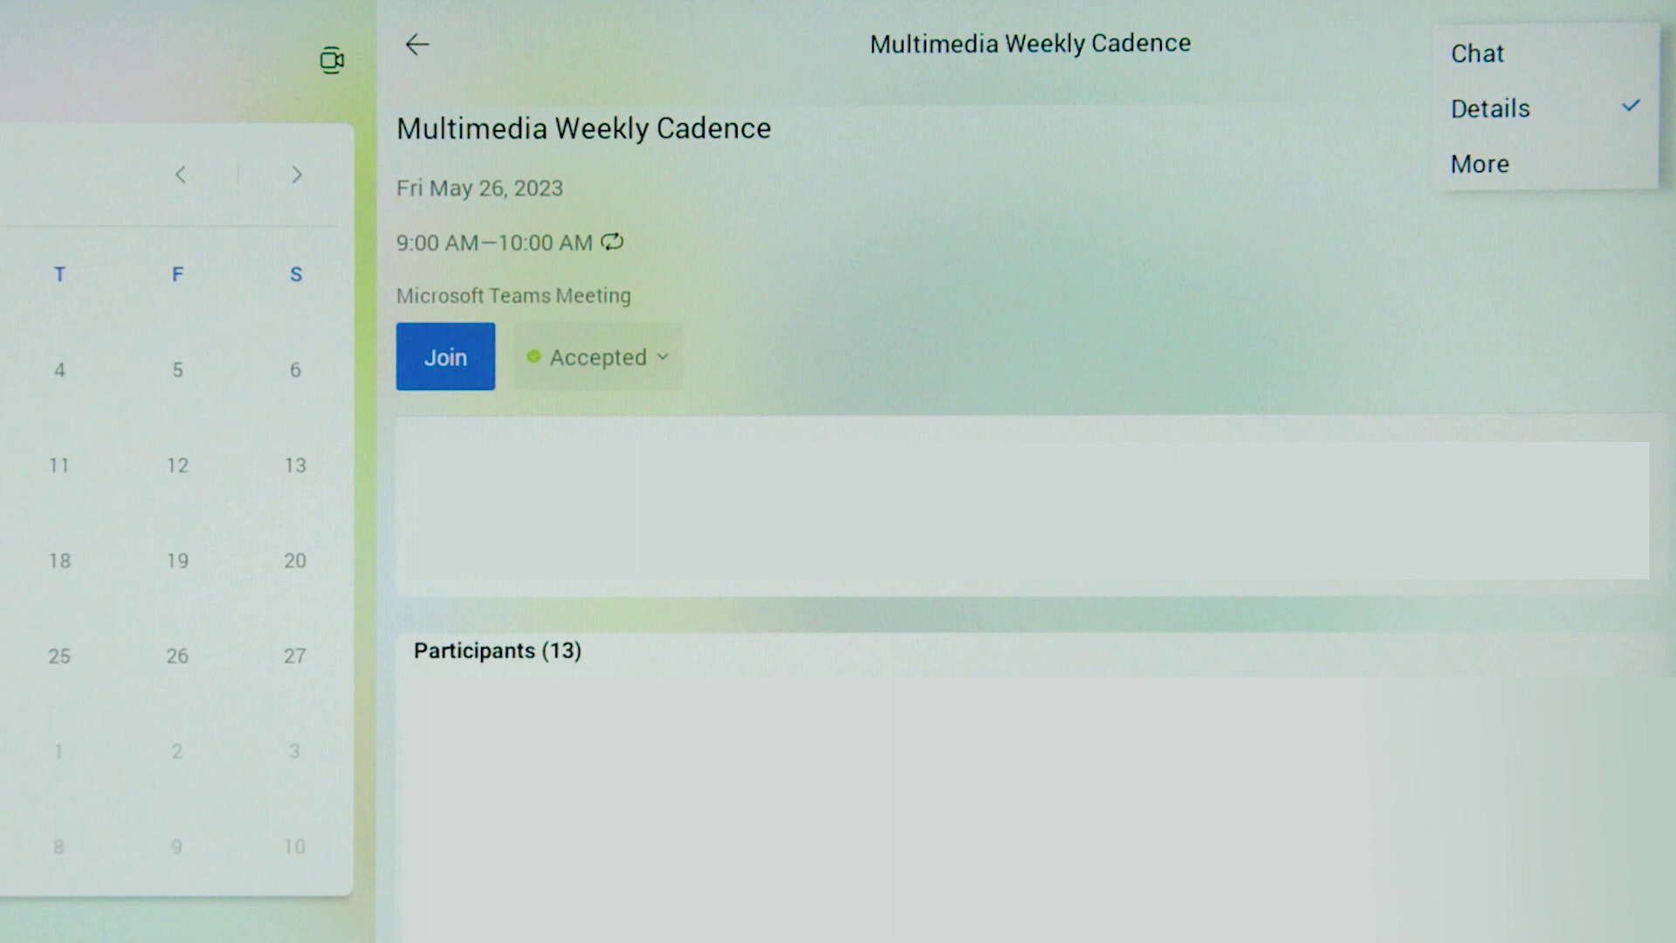
click(1520, 141)
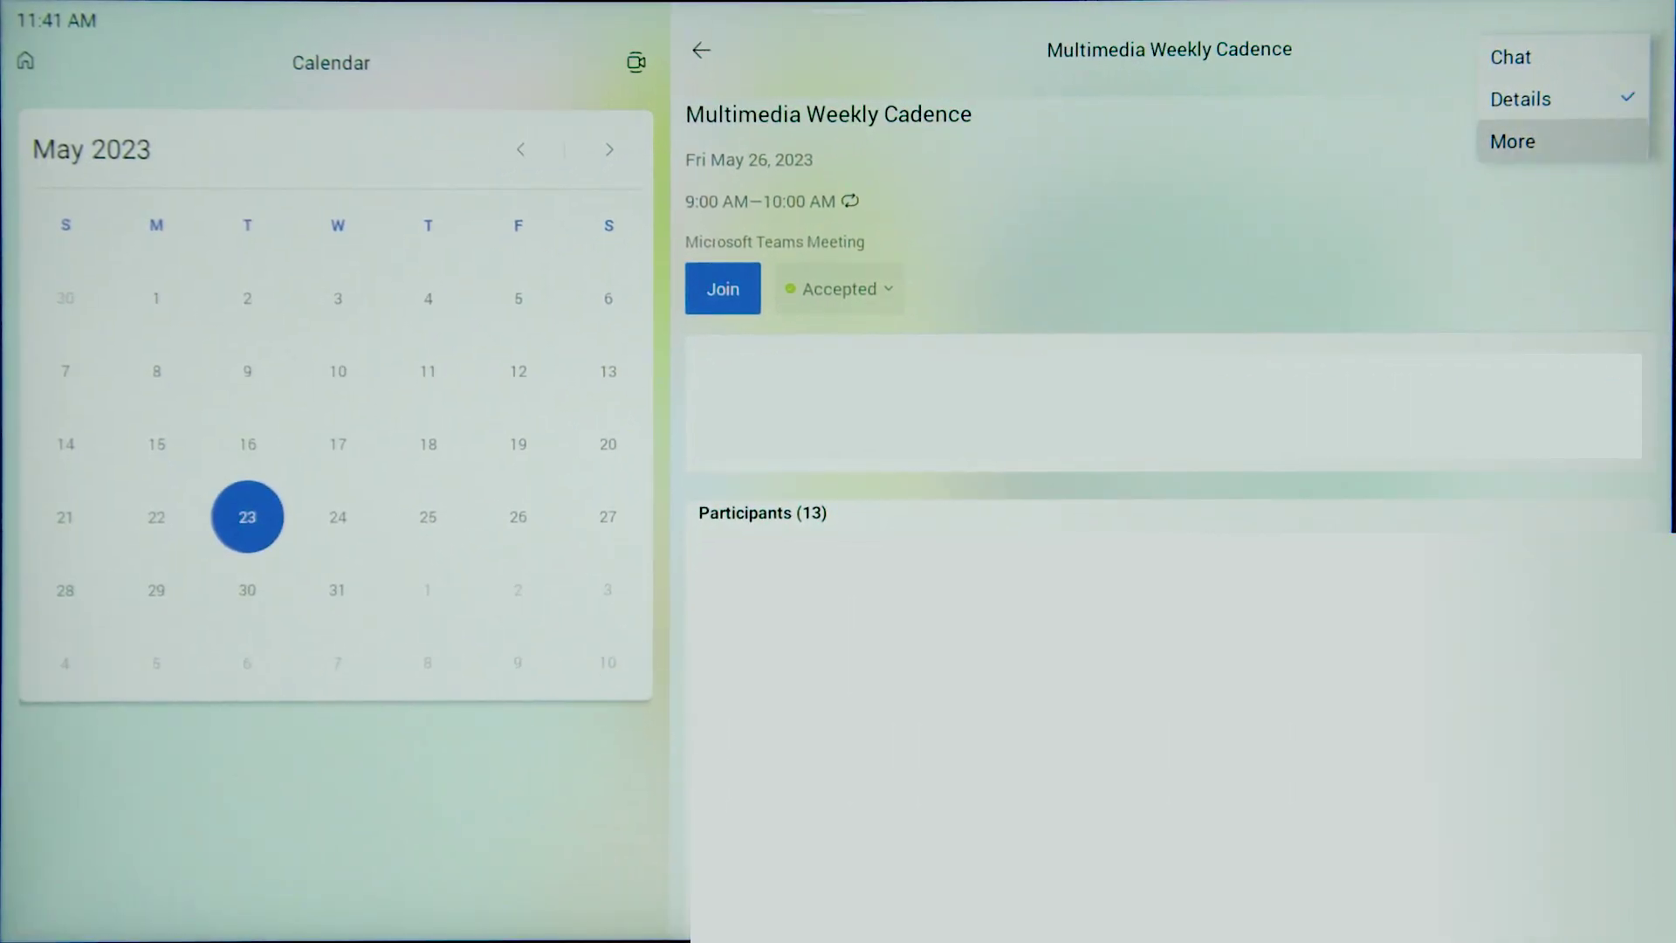
click(25, 60)
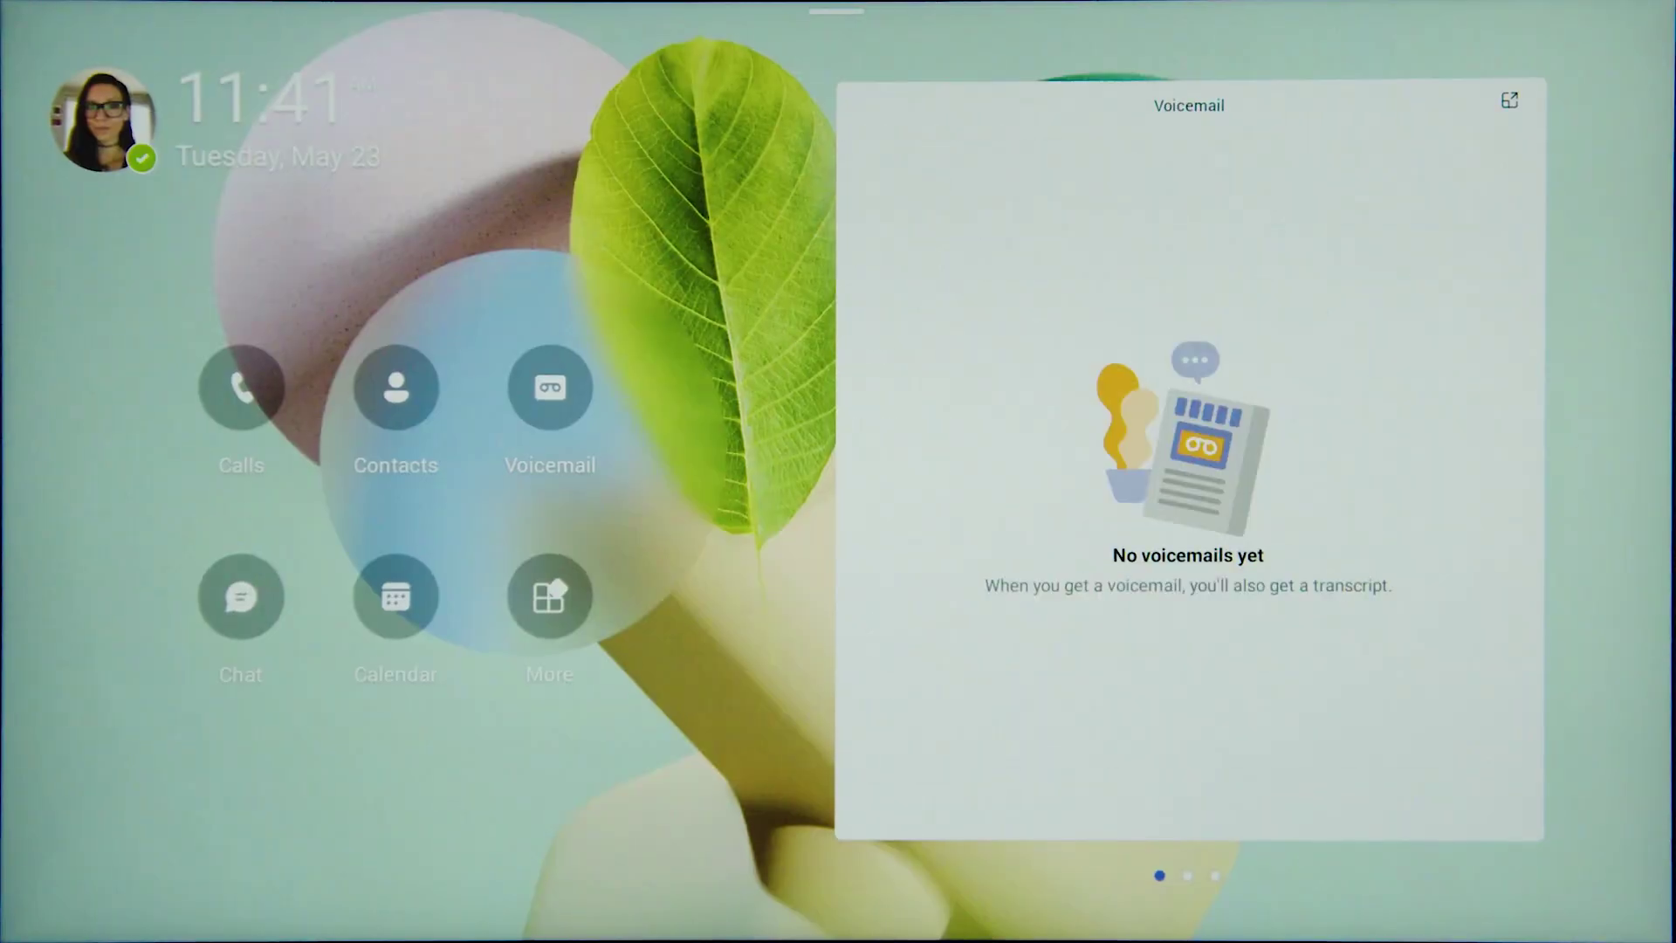
click(549, 596)
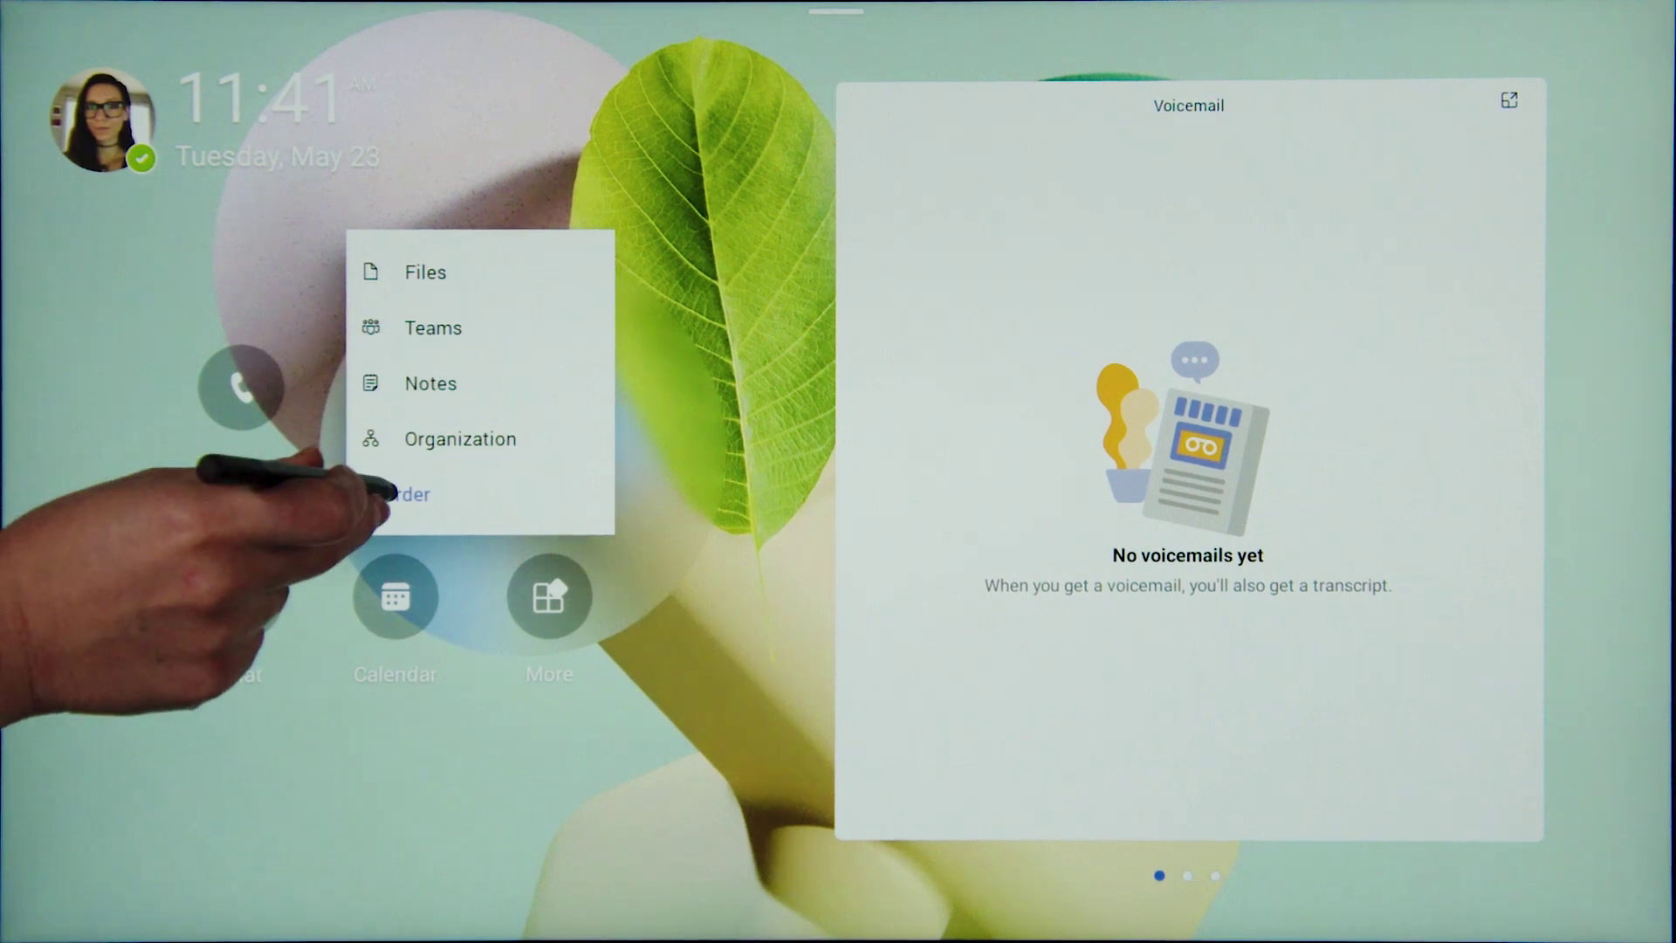
click(393, 493)
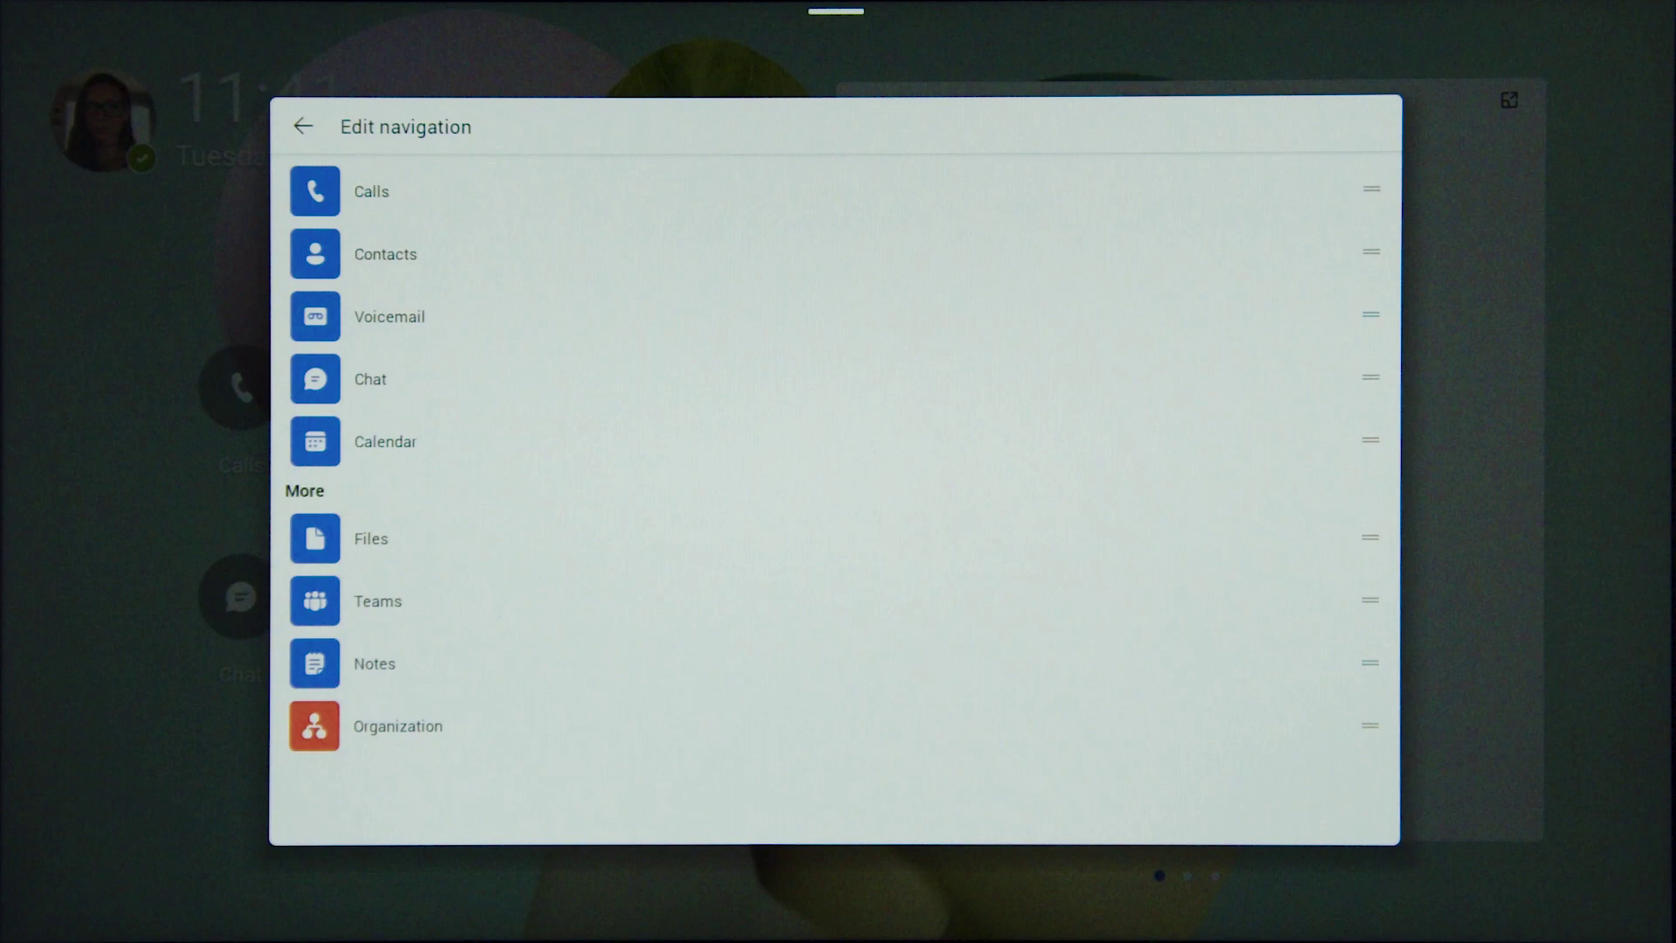
- Swipe the side panel to the home-screen editor and move Calls into the main apps below Calendar
click(303, 126)
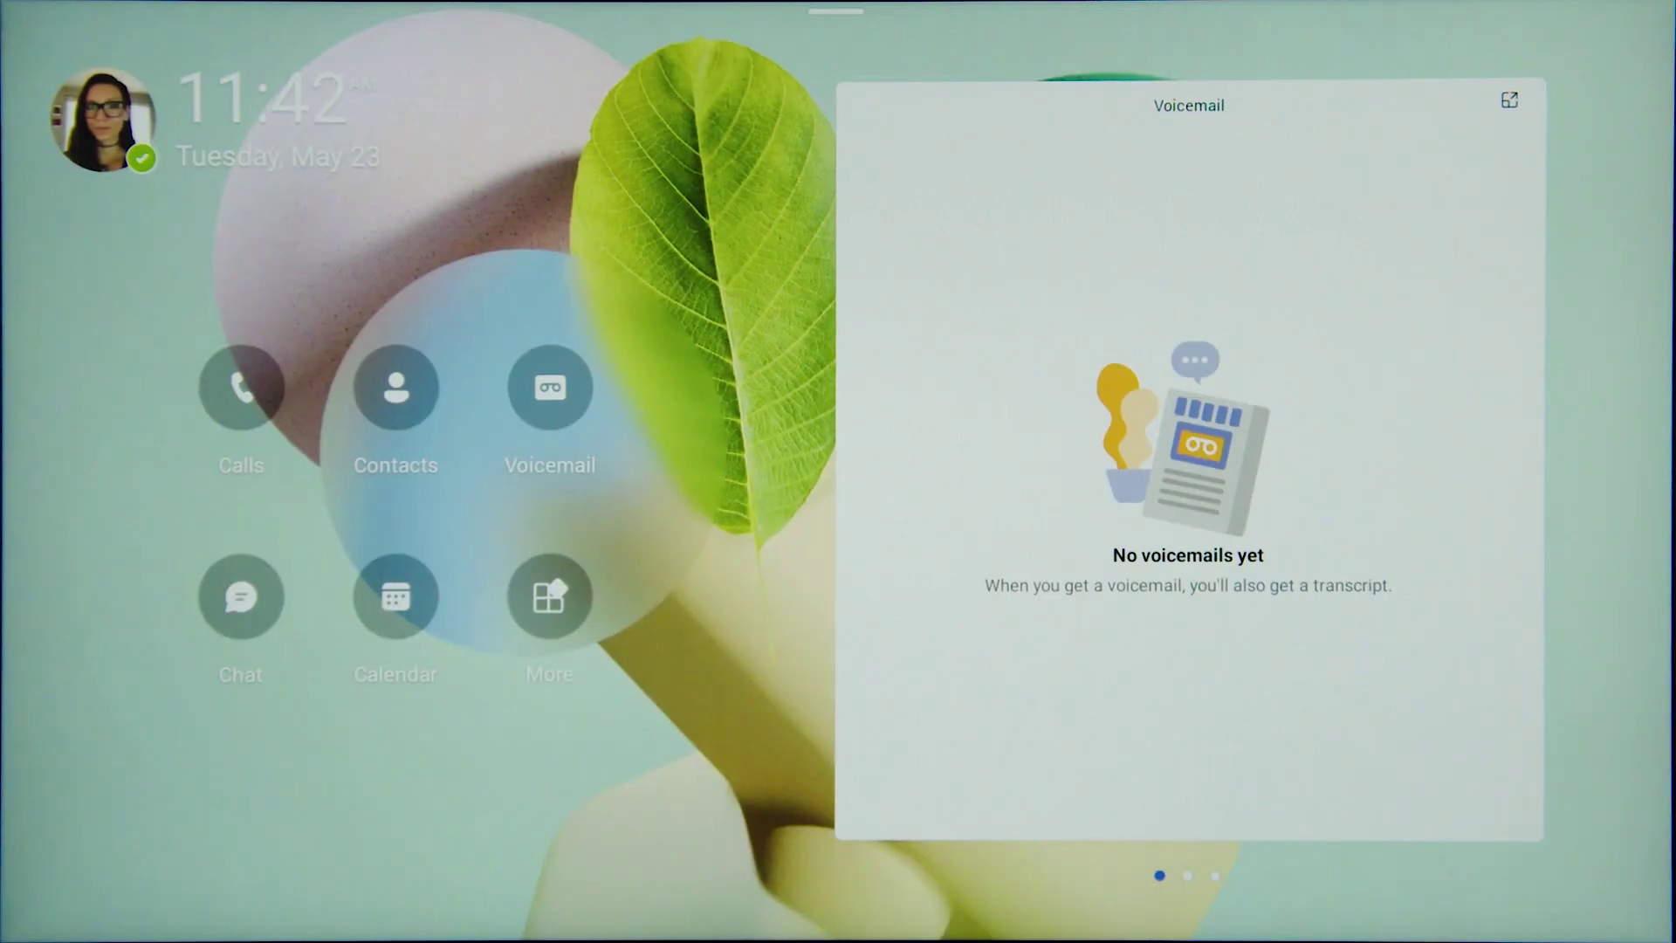
drag(1365, 643, 431, 748)
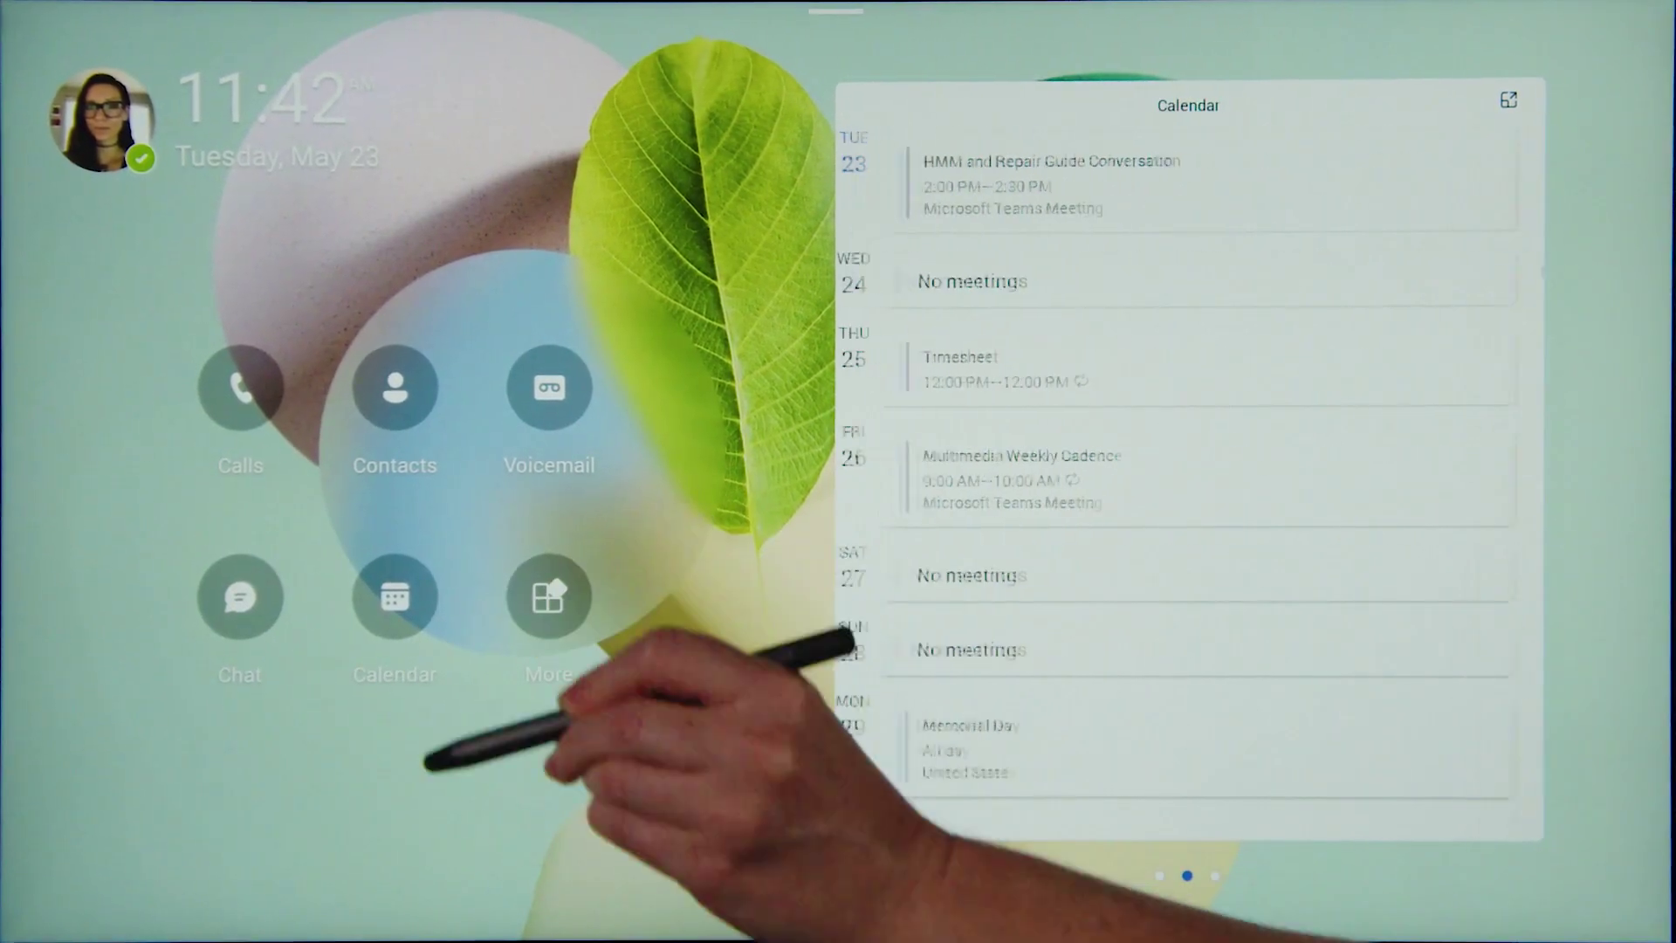
drag(1533, 666, 1227, 691)
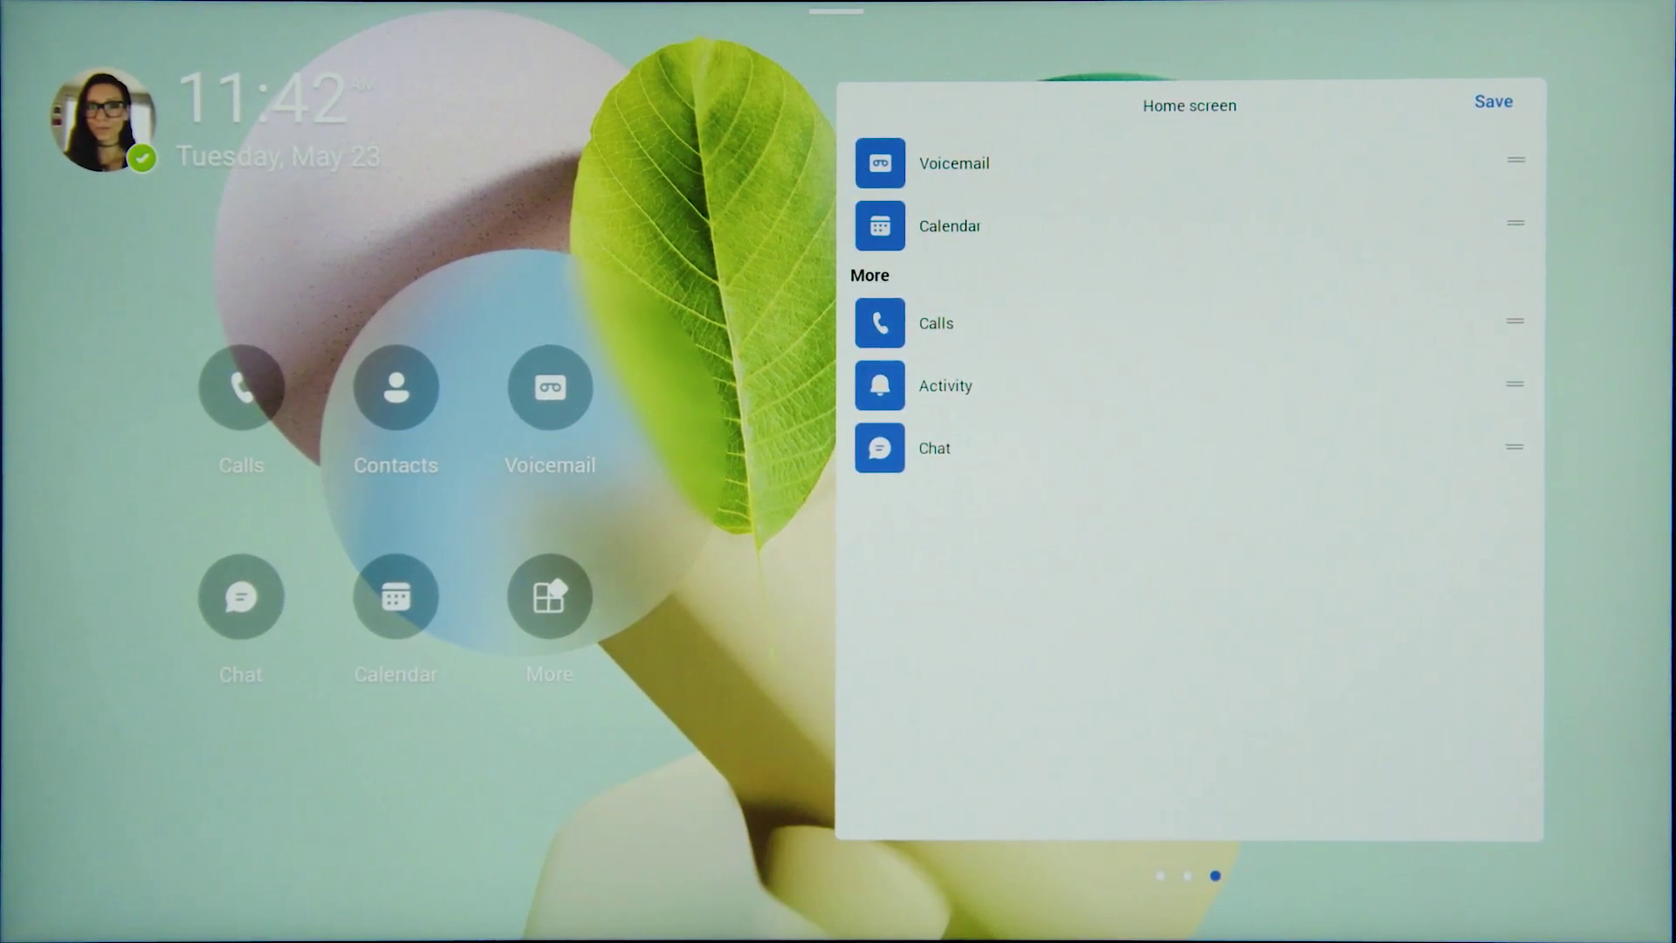
drag(1515, 321, 1515, 288)
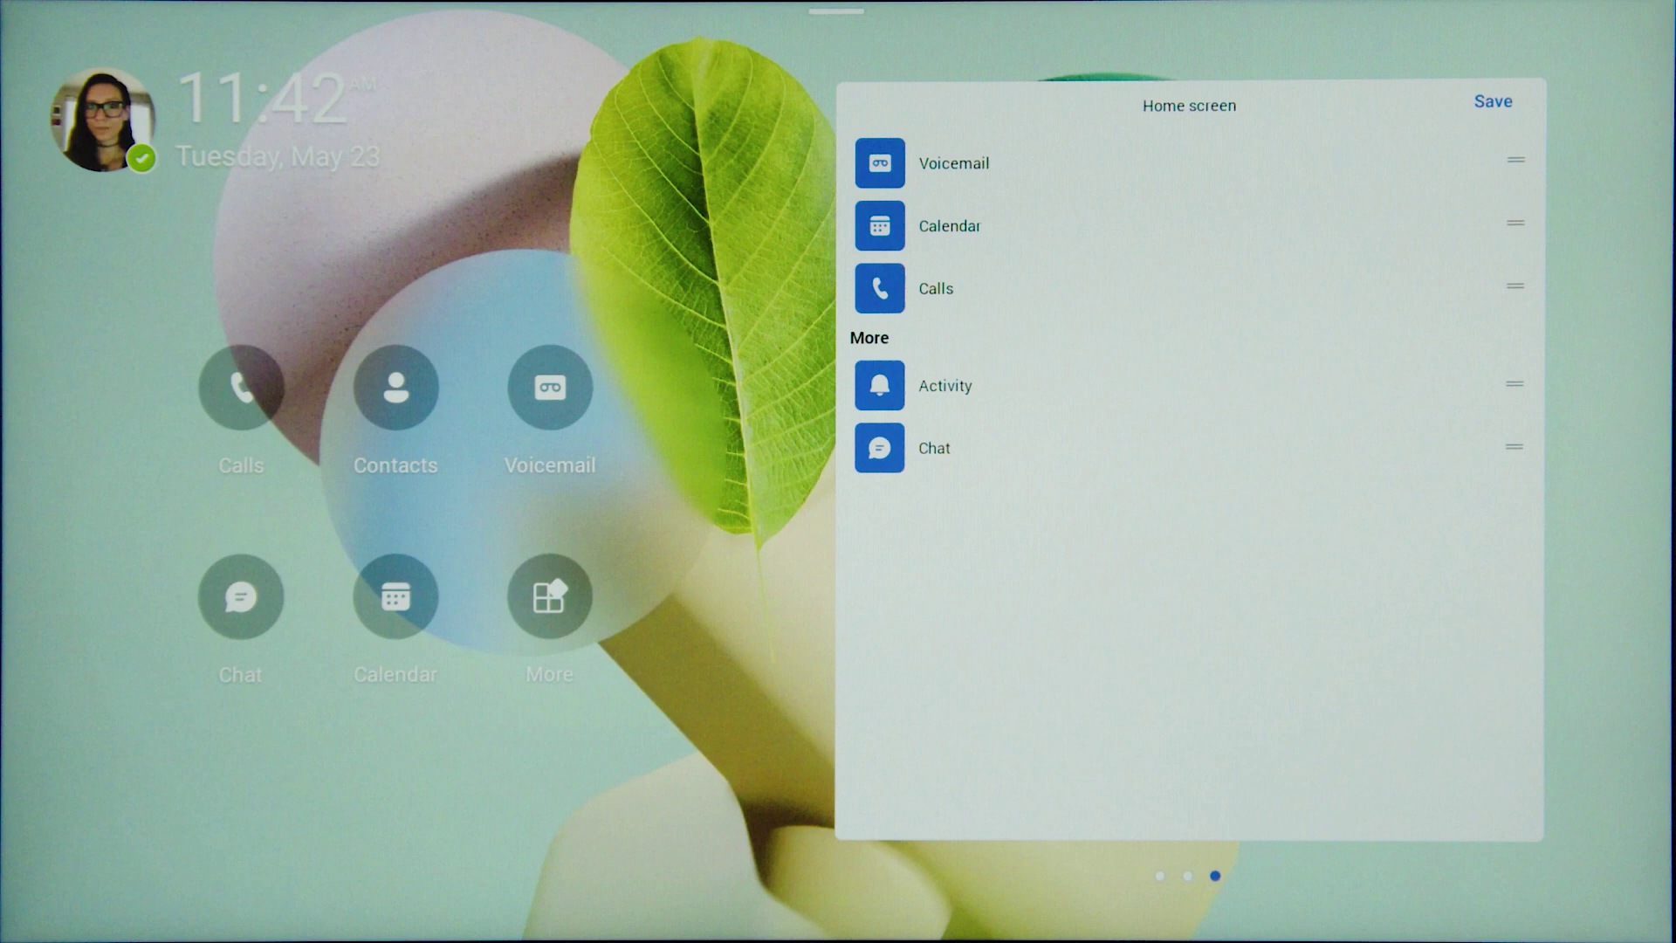
- Save the home-screen arrangement, go to Calls and call Justin from speed dial
click(1493, 101)
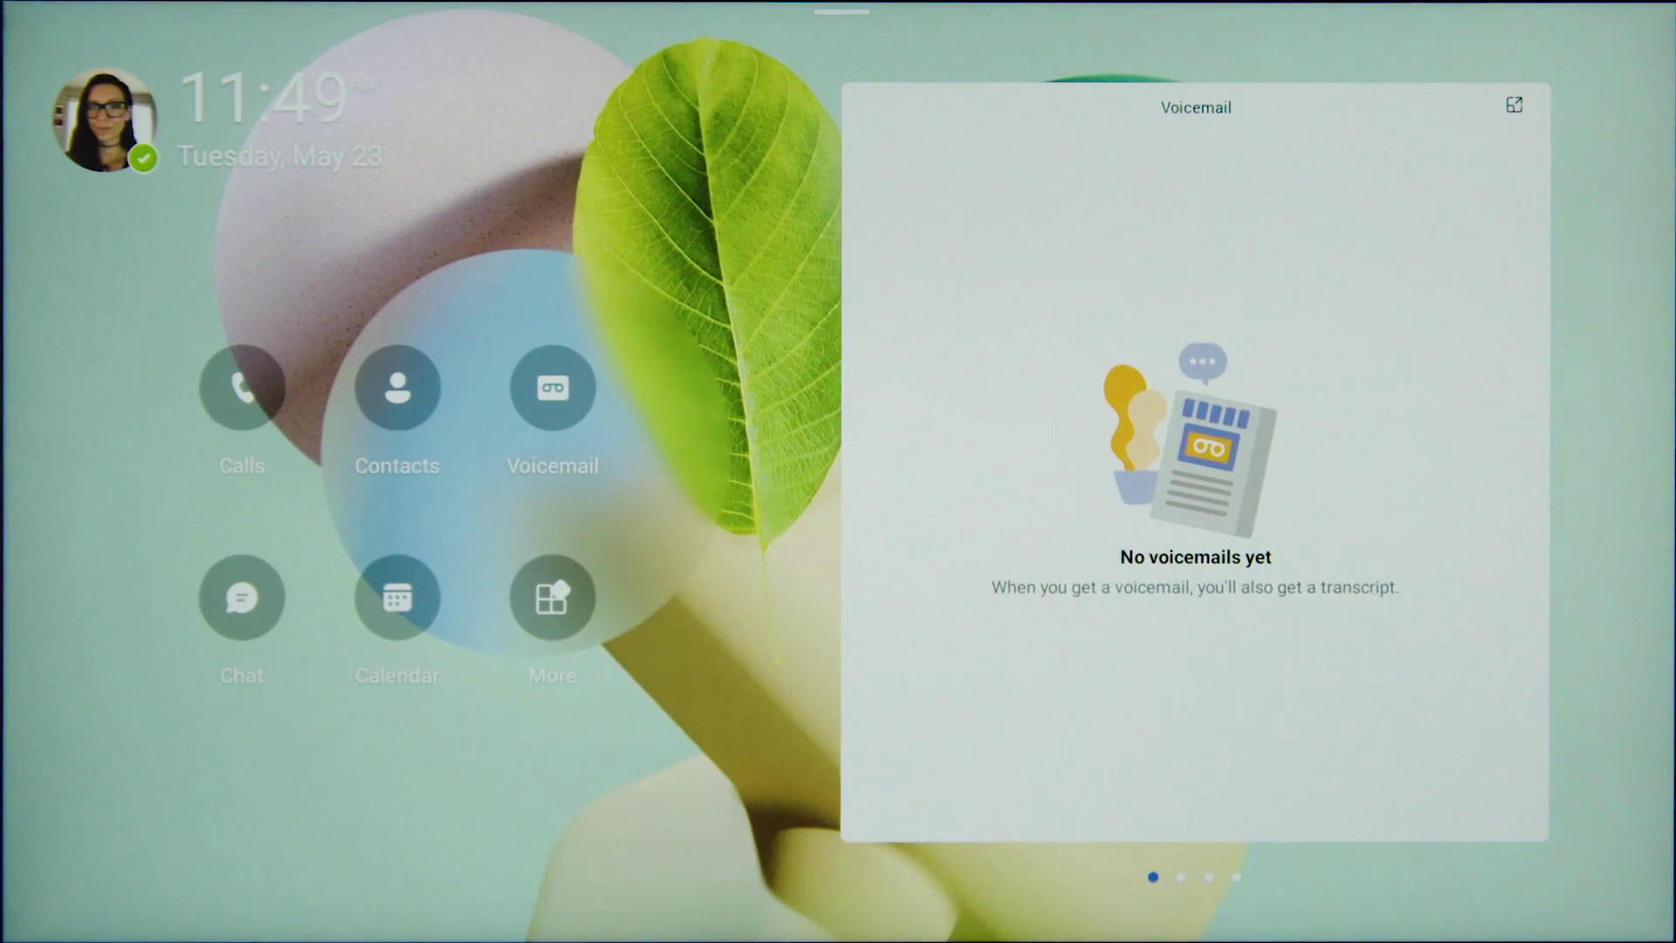
click(241, 388)
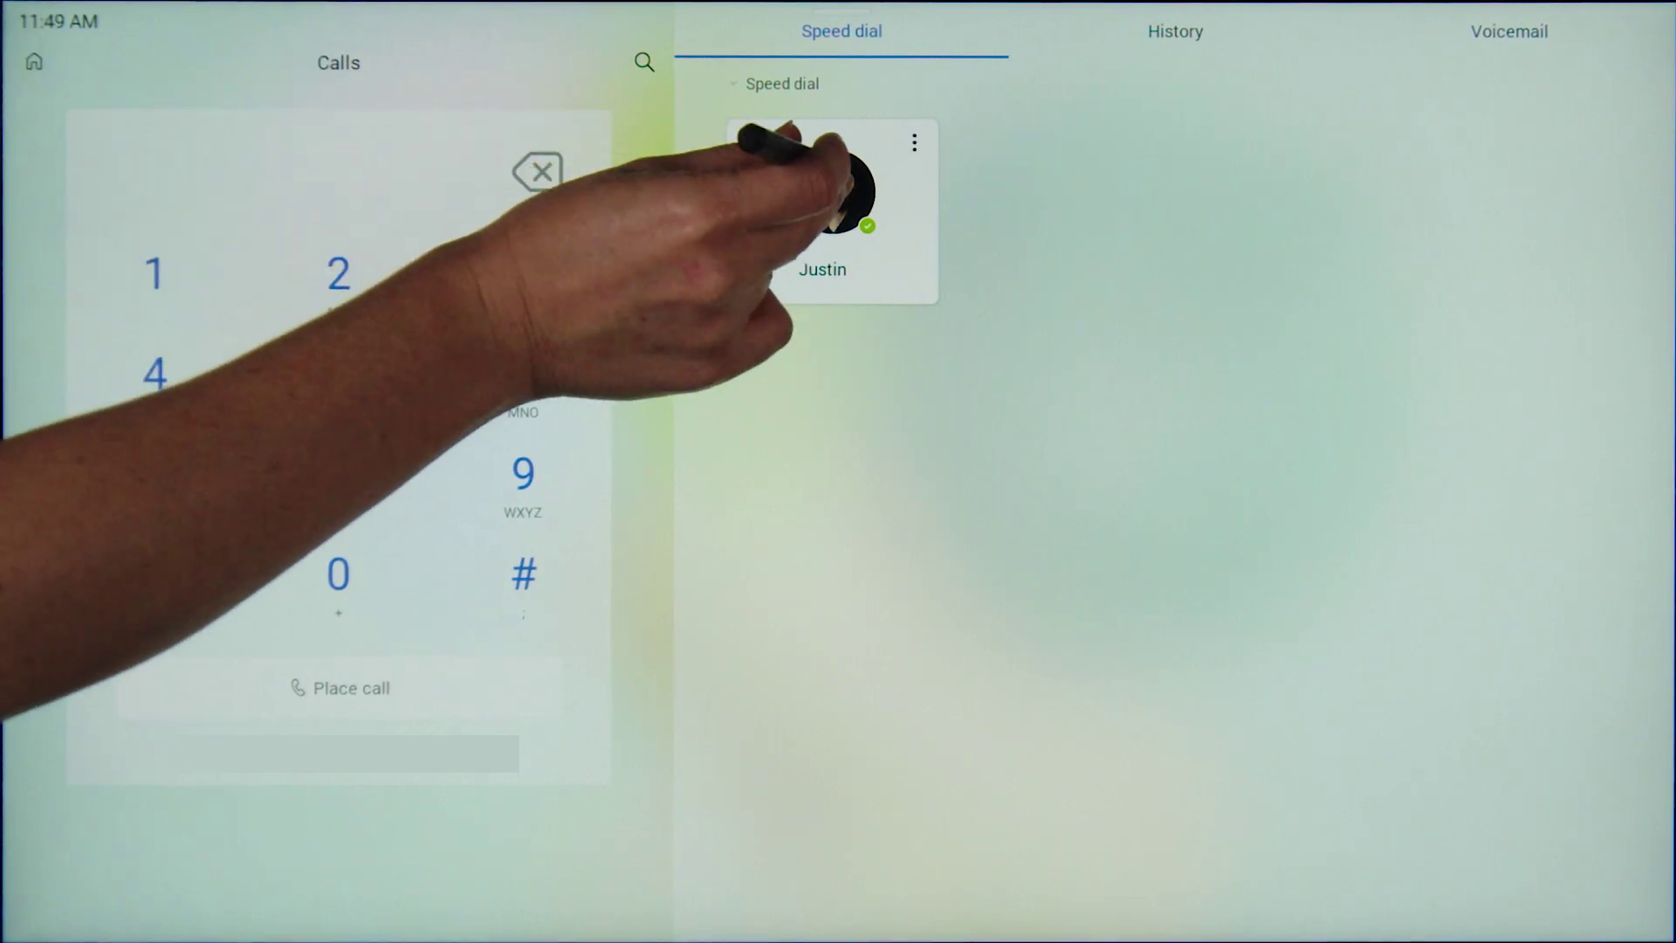
click(823, 197)
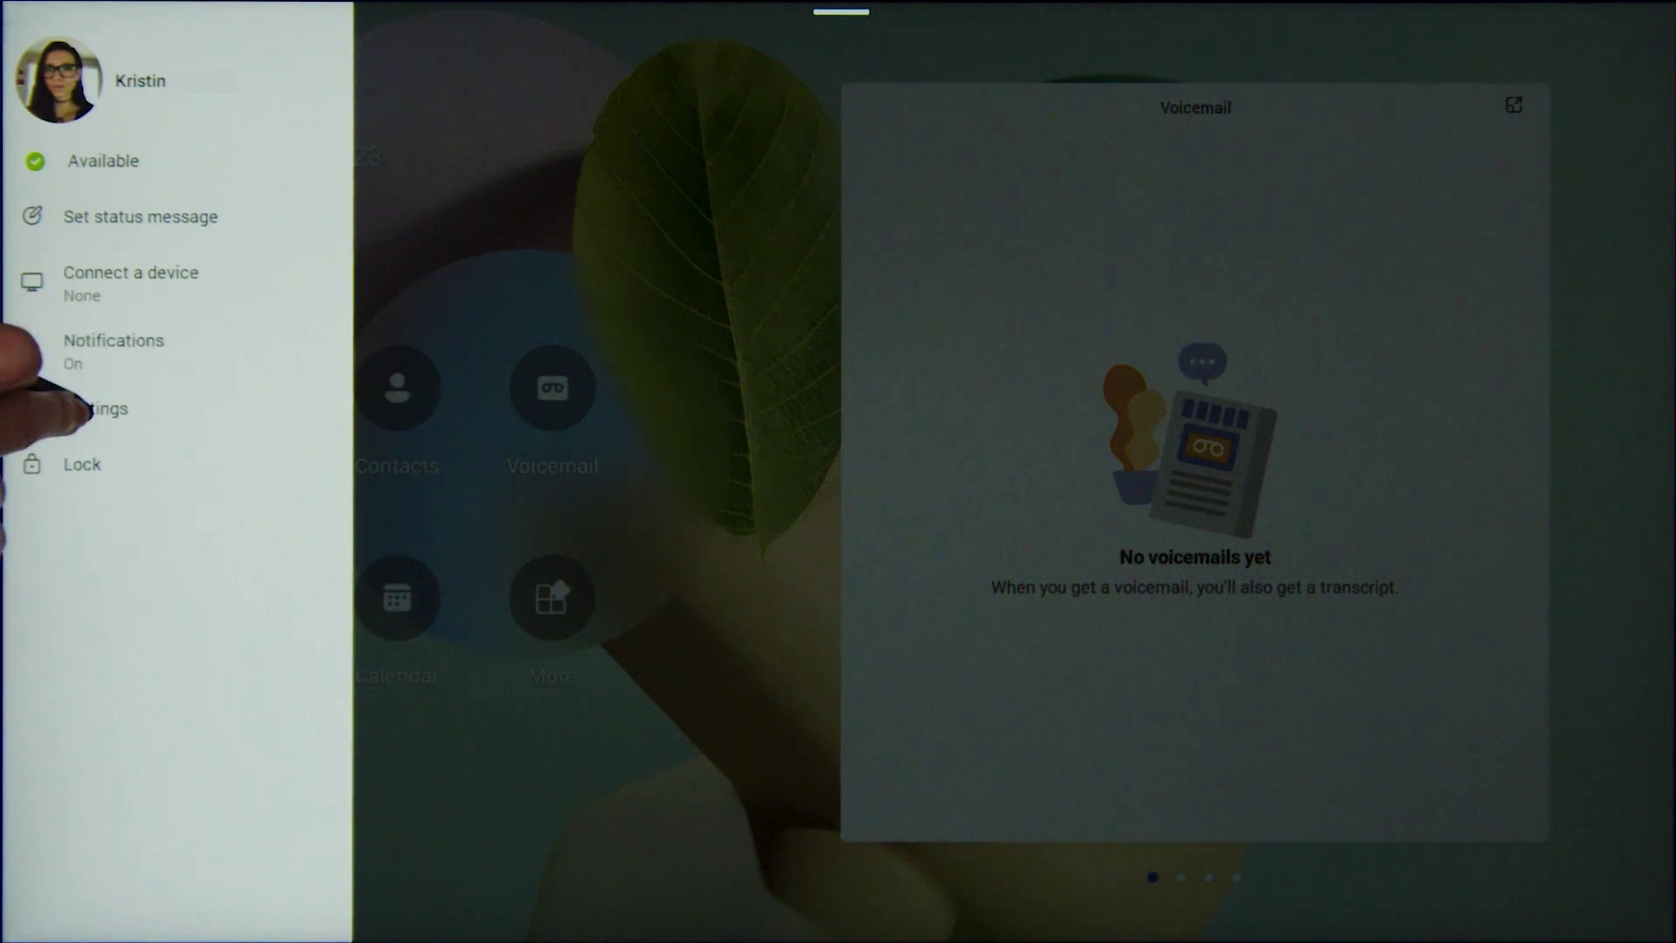
- Browse Teams settings through Notifications with quiet time, Manage delegates and Profile
click(95, 409)
click(129, 177)
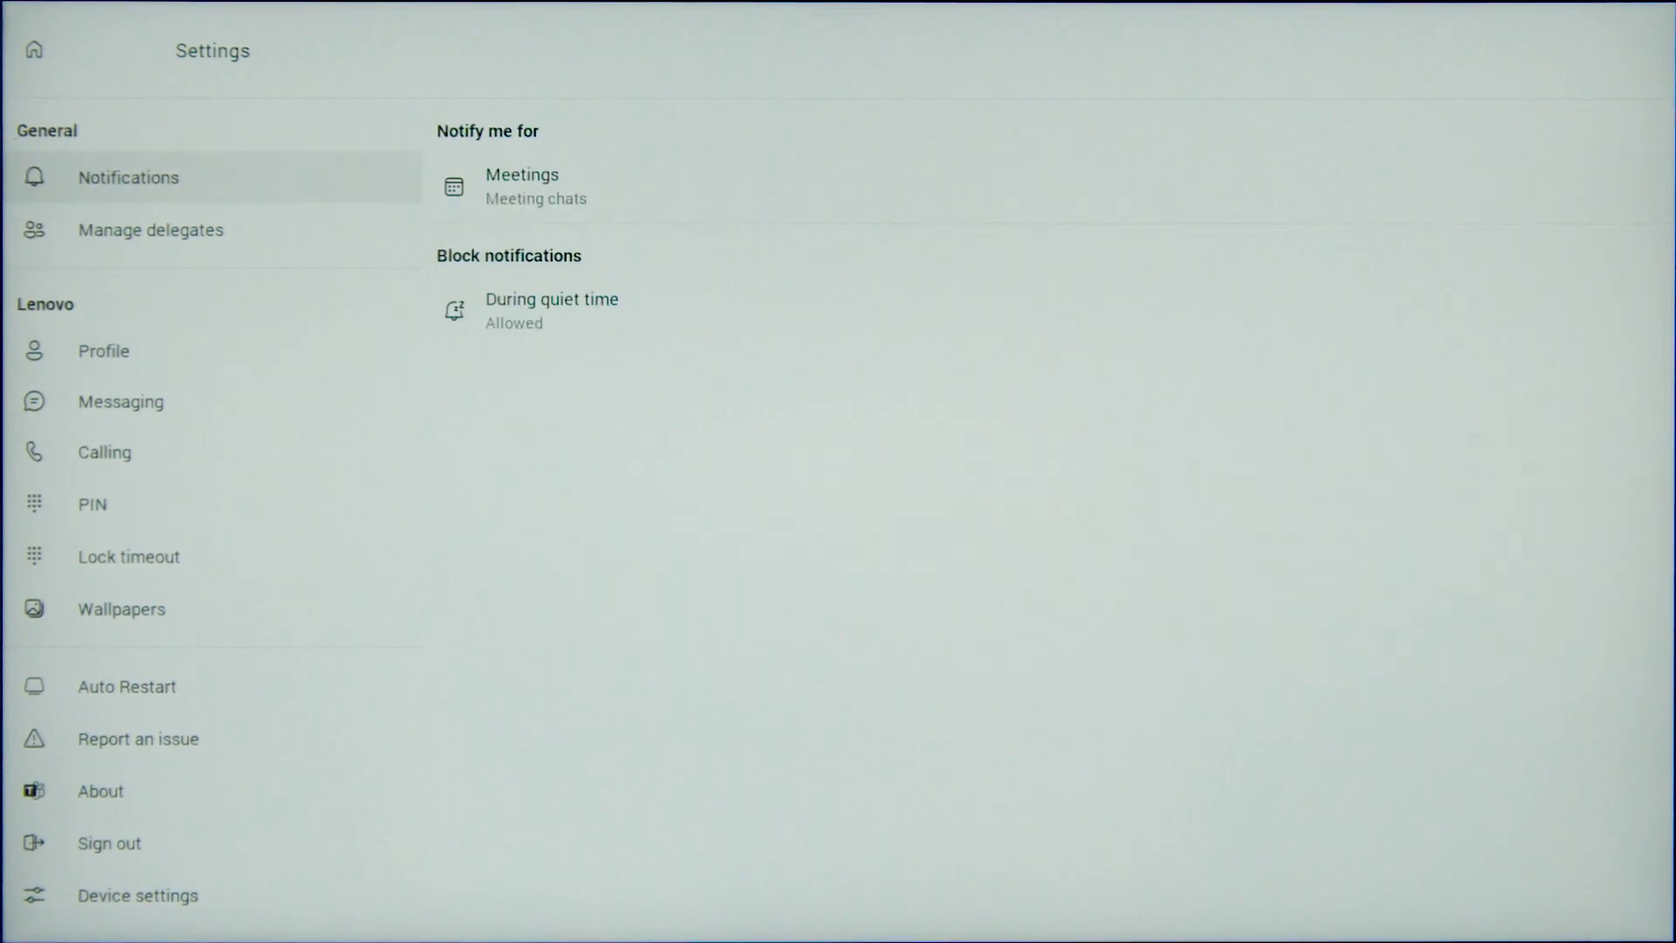
click(550, 308)
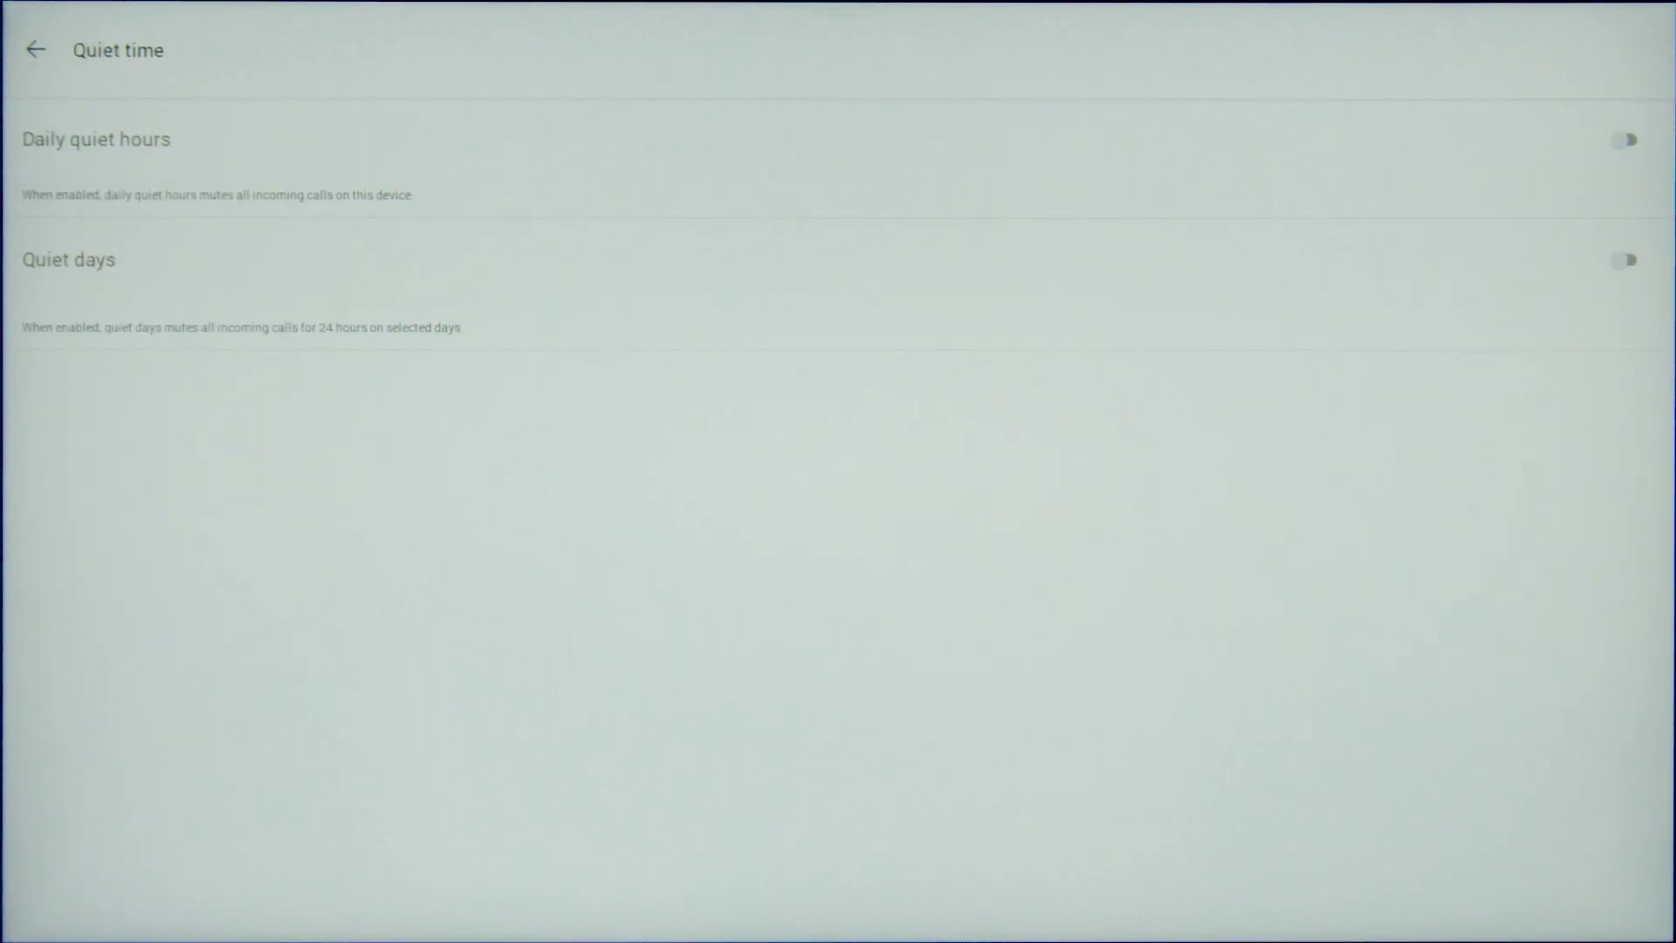
click(35, 50)
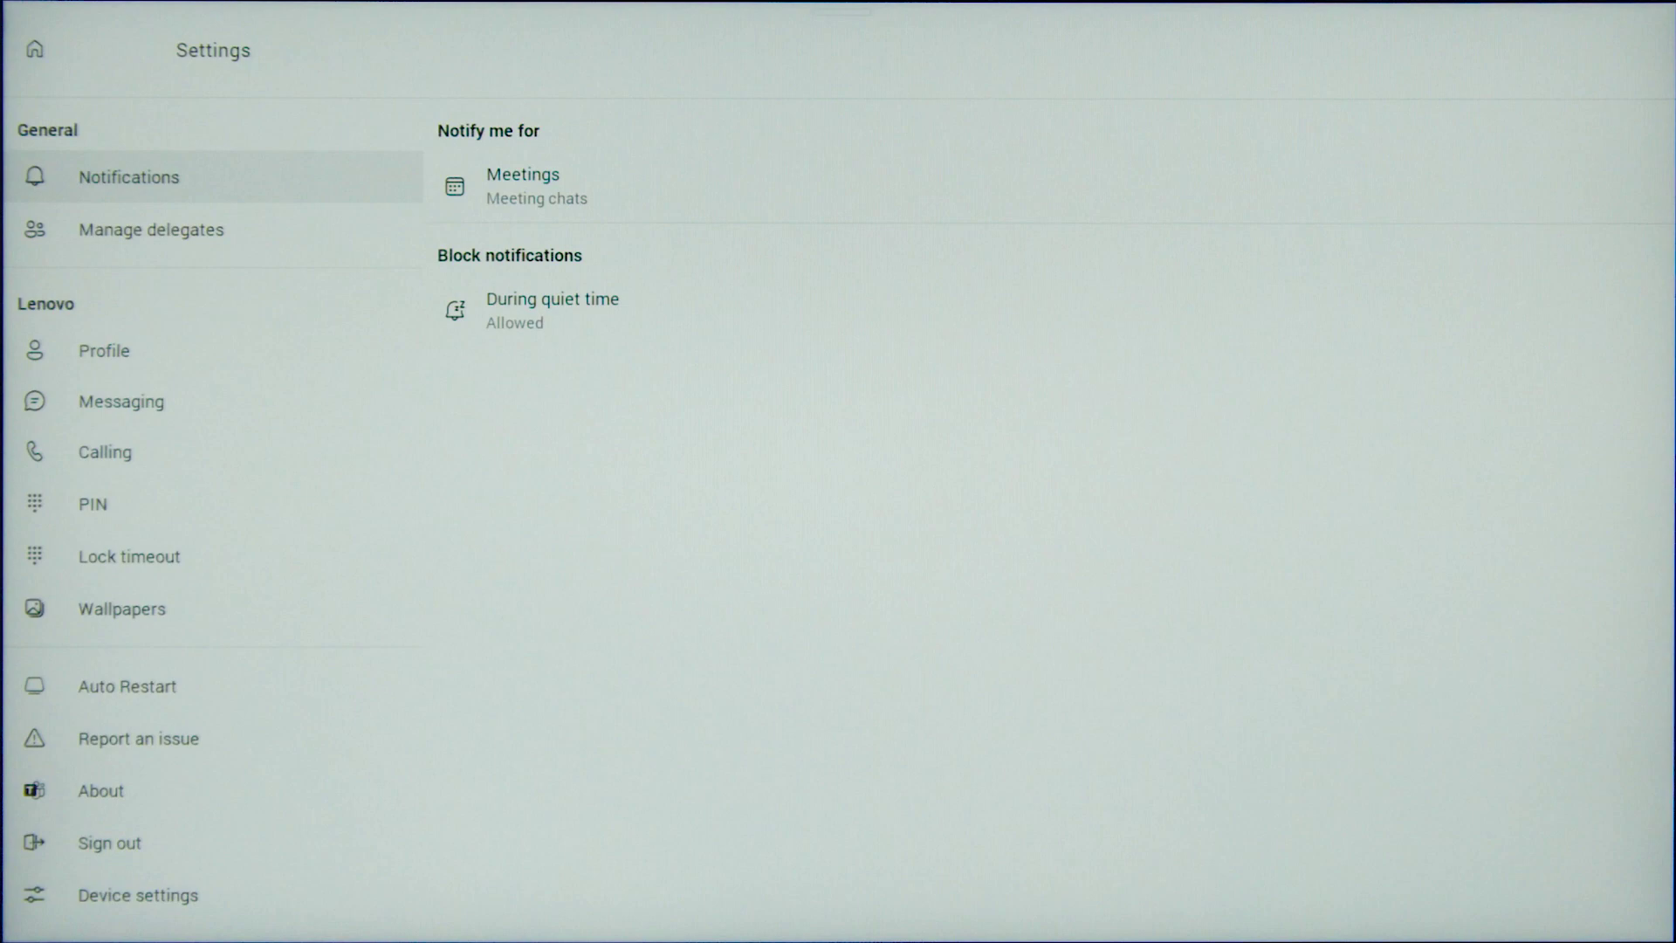
click(66, 225)
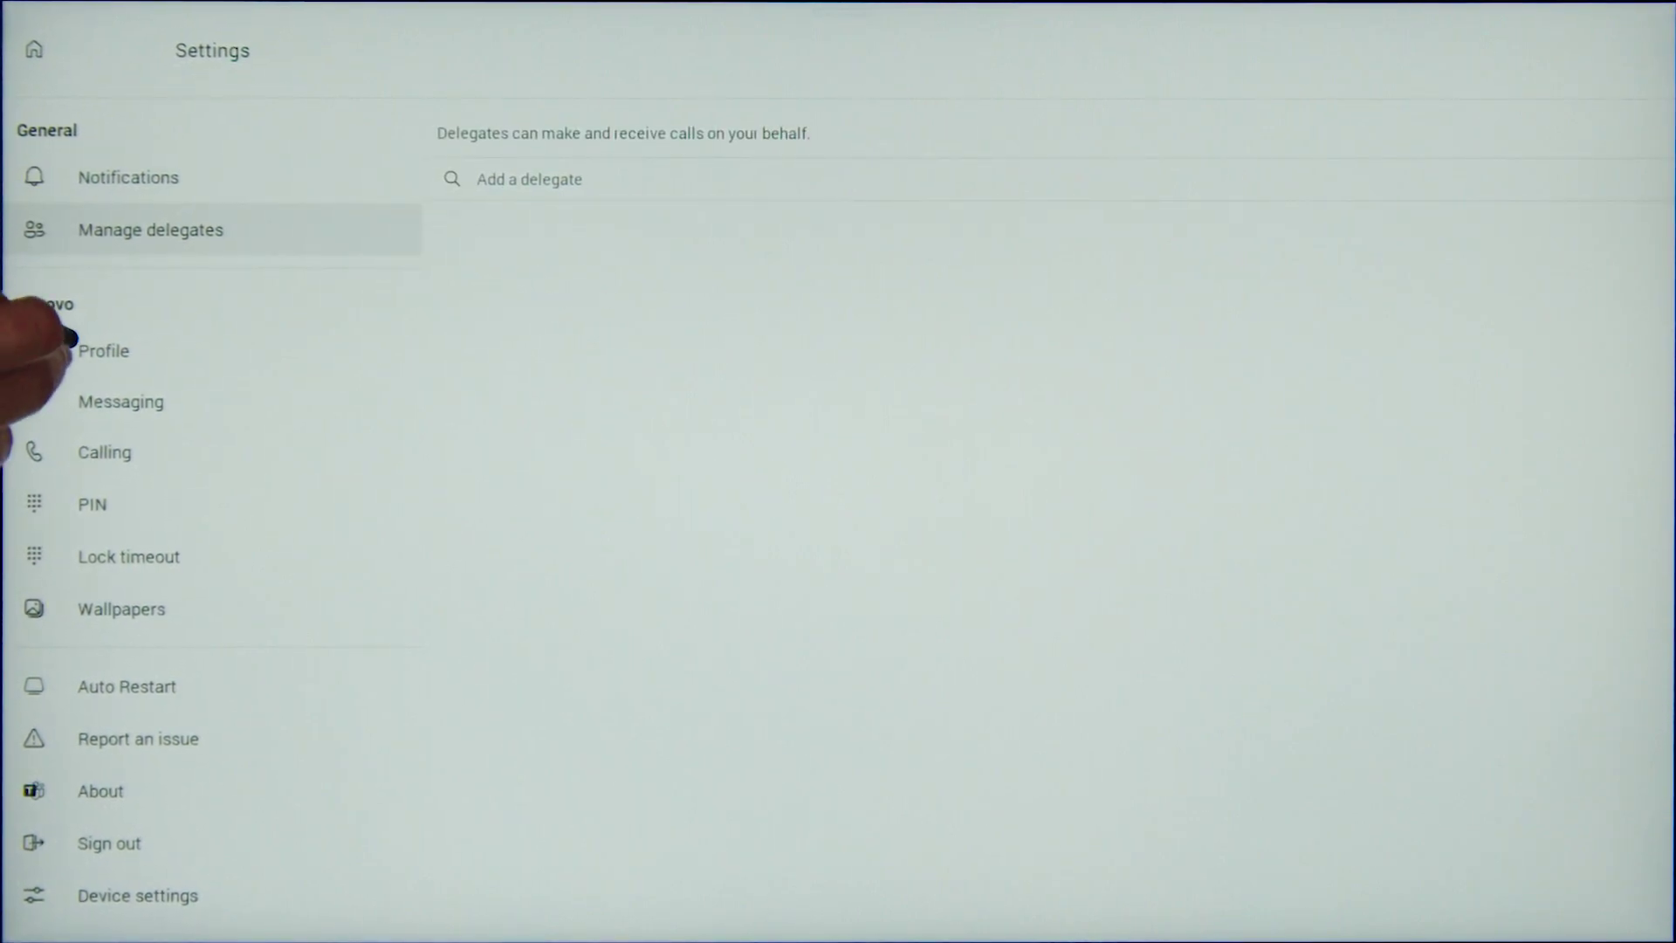
click(52, 350)
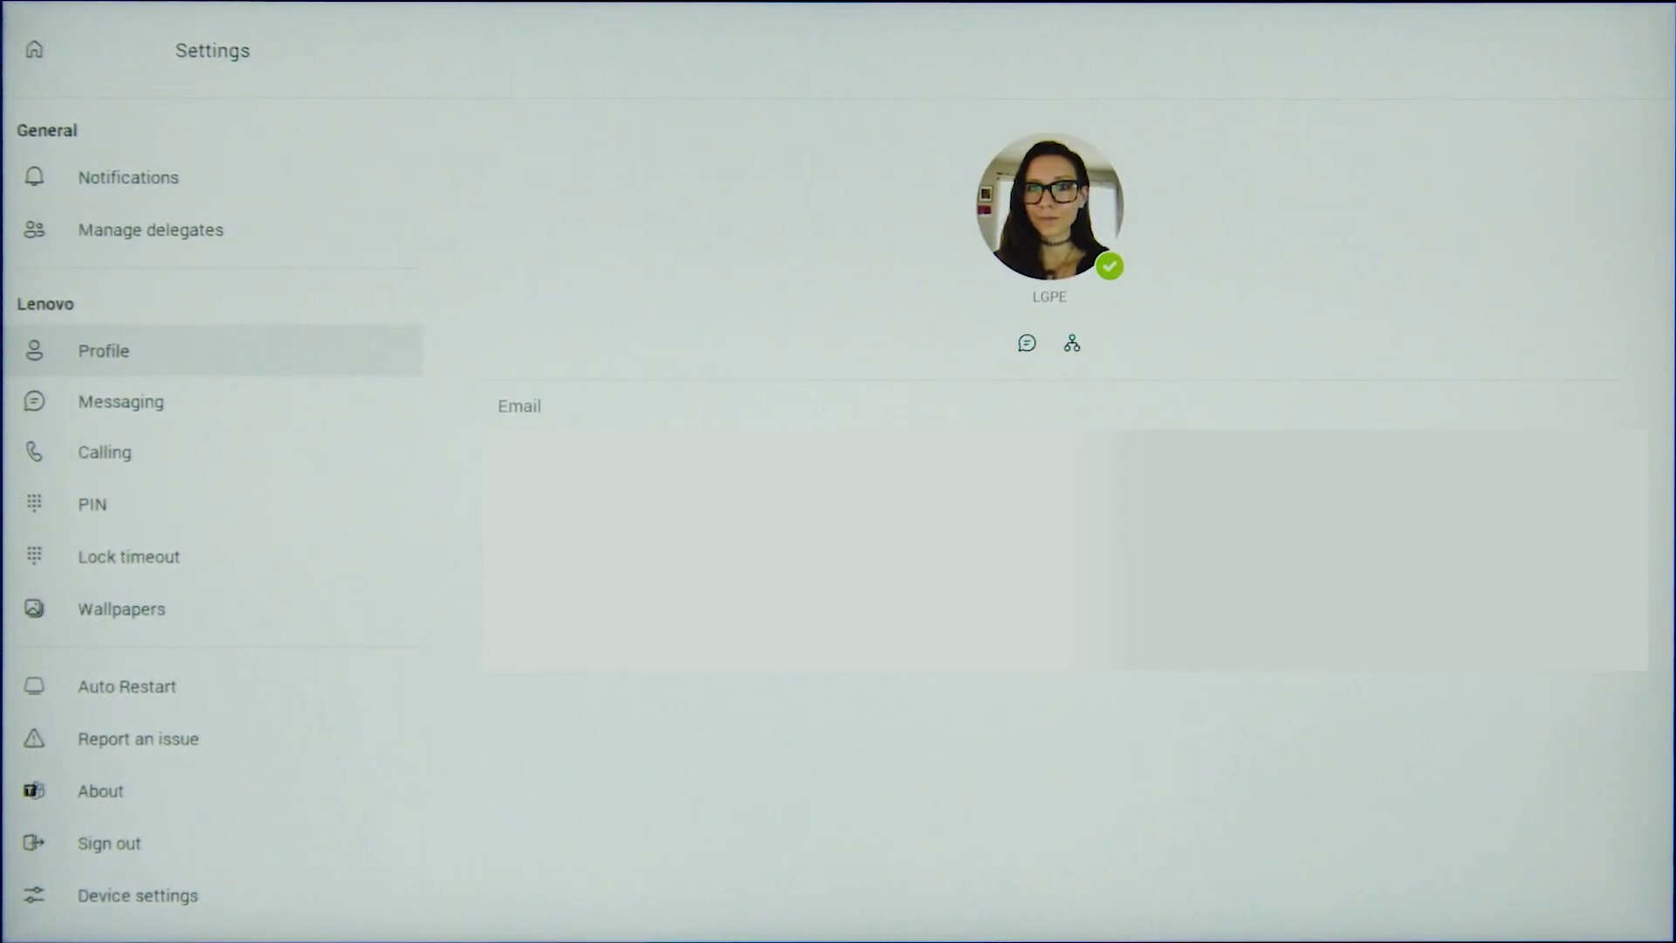
- Browse Messaging, Calling, Lock timeout and the Wallpapers choices
click(60, 401)
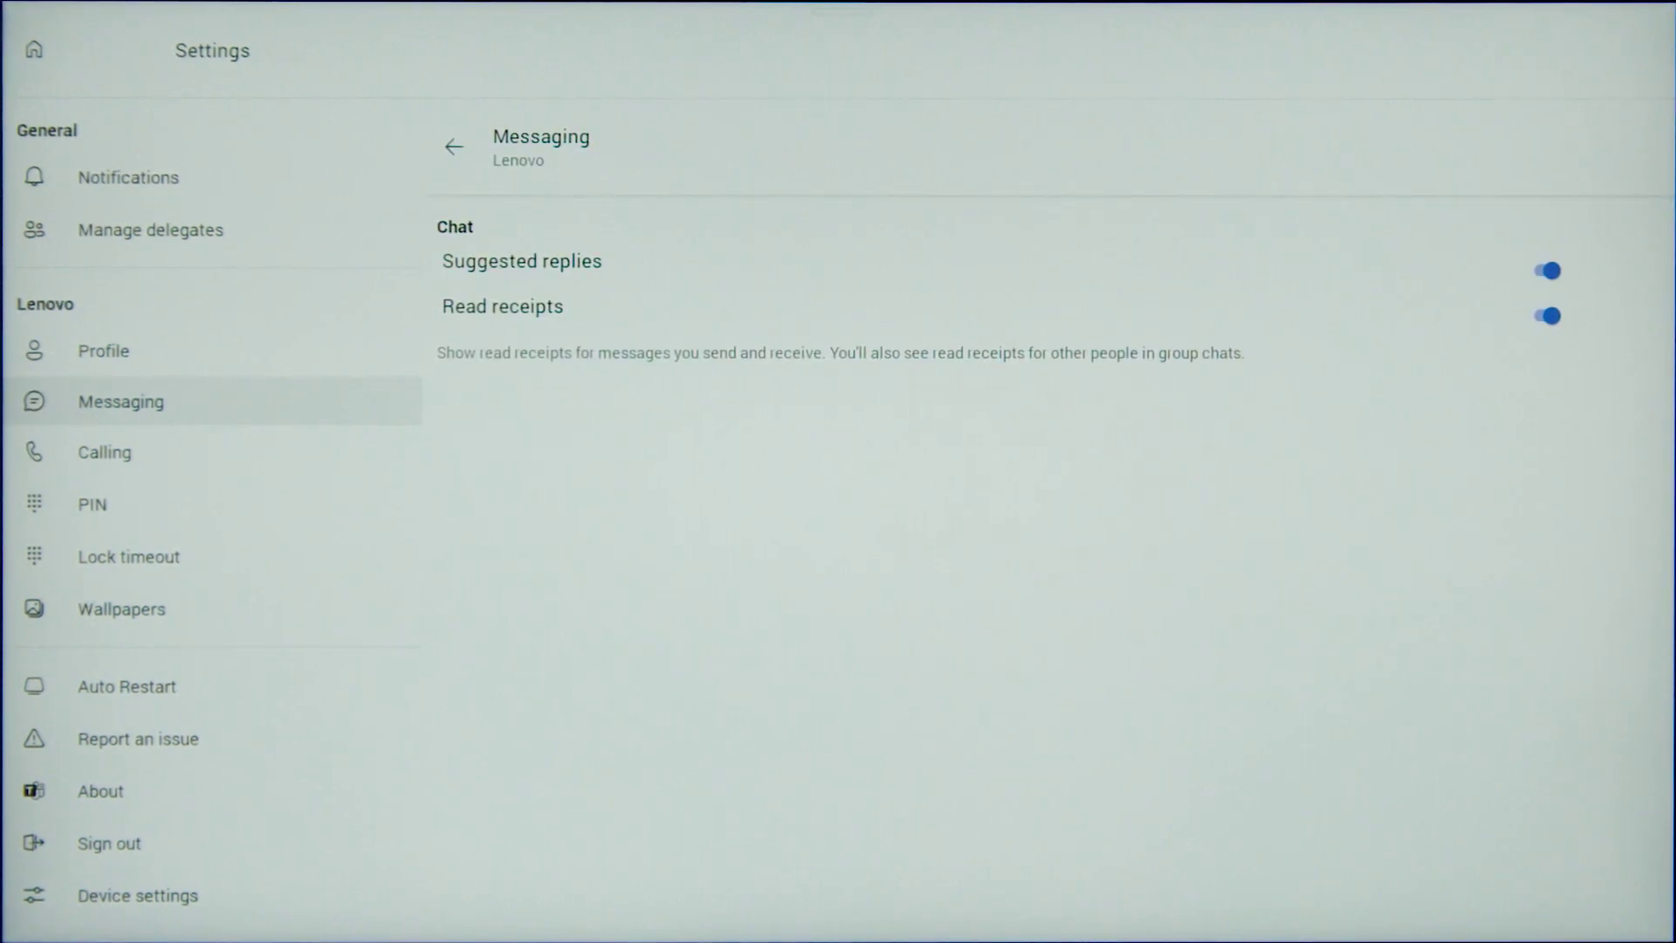
click(105, 452)
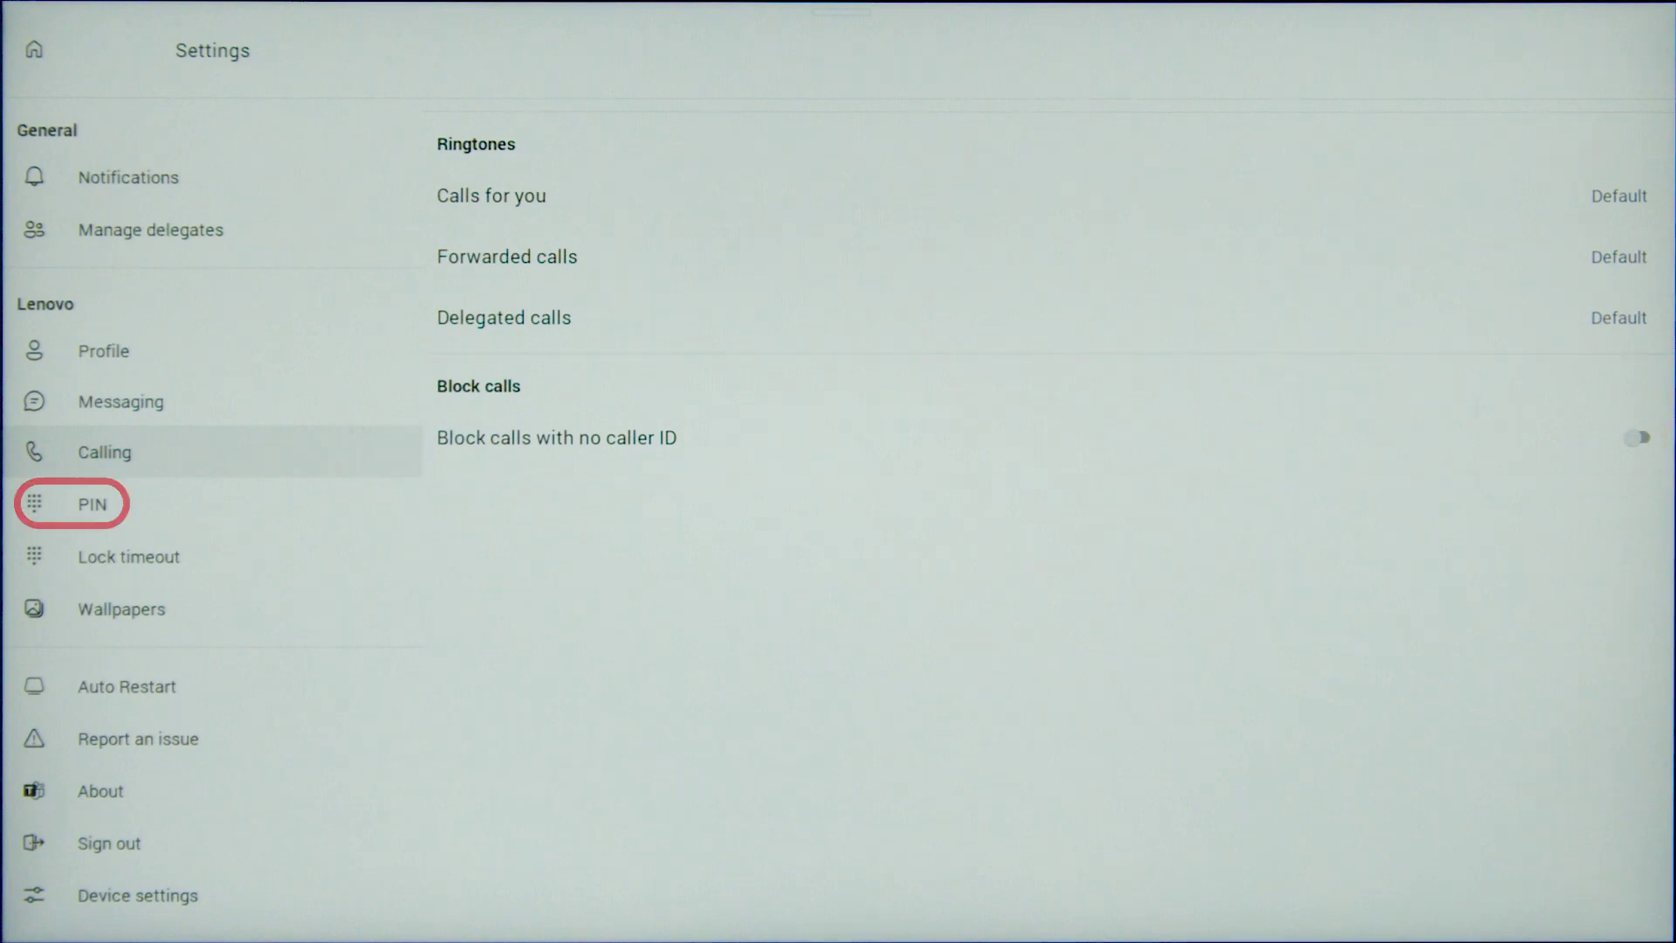
click(129, 556)
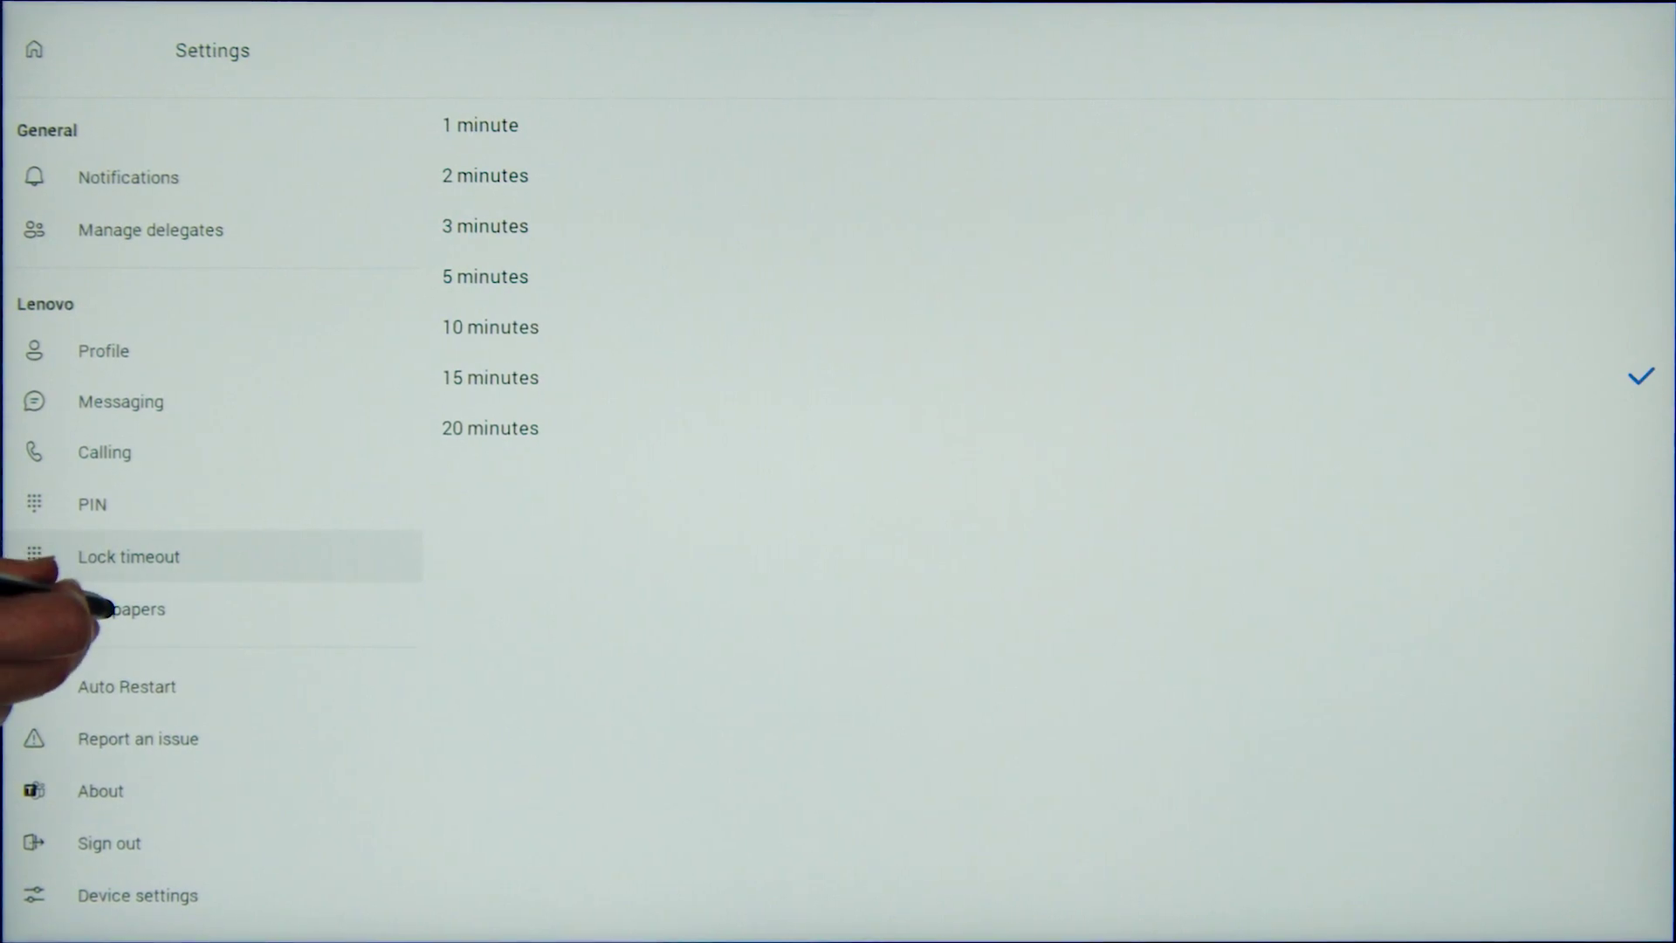
click(121, 609)
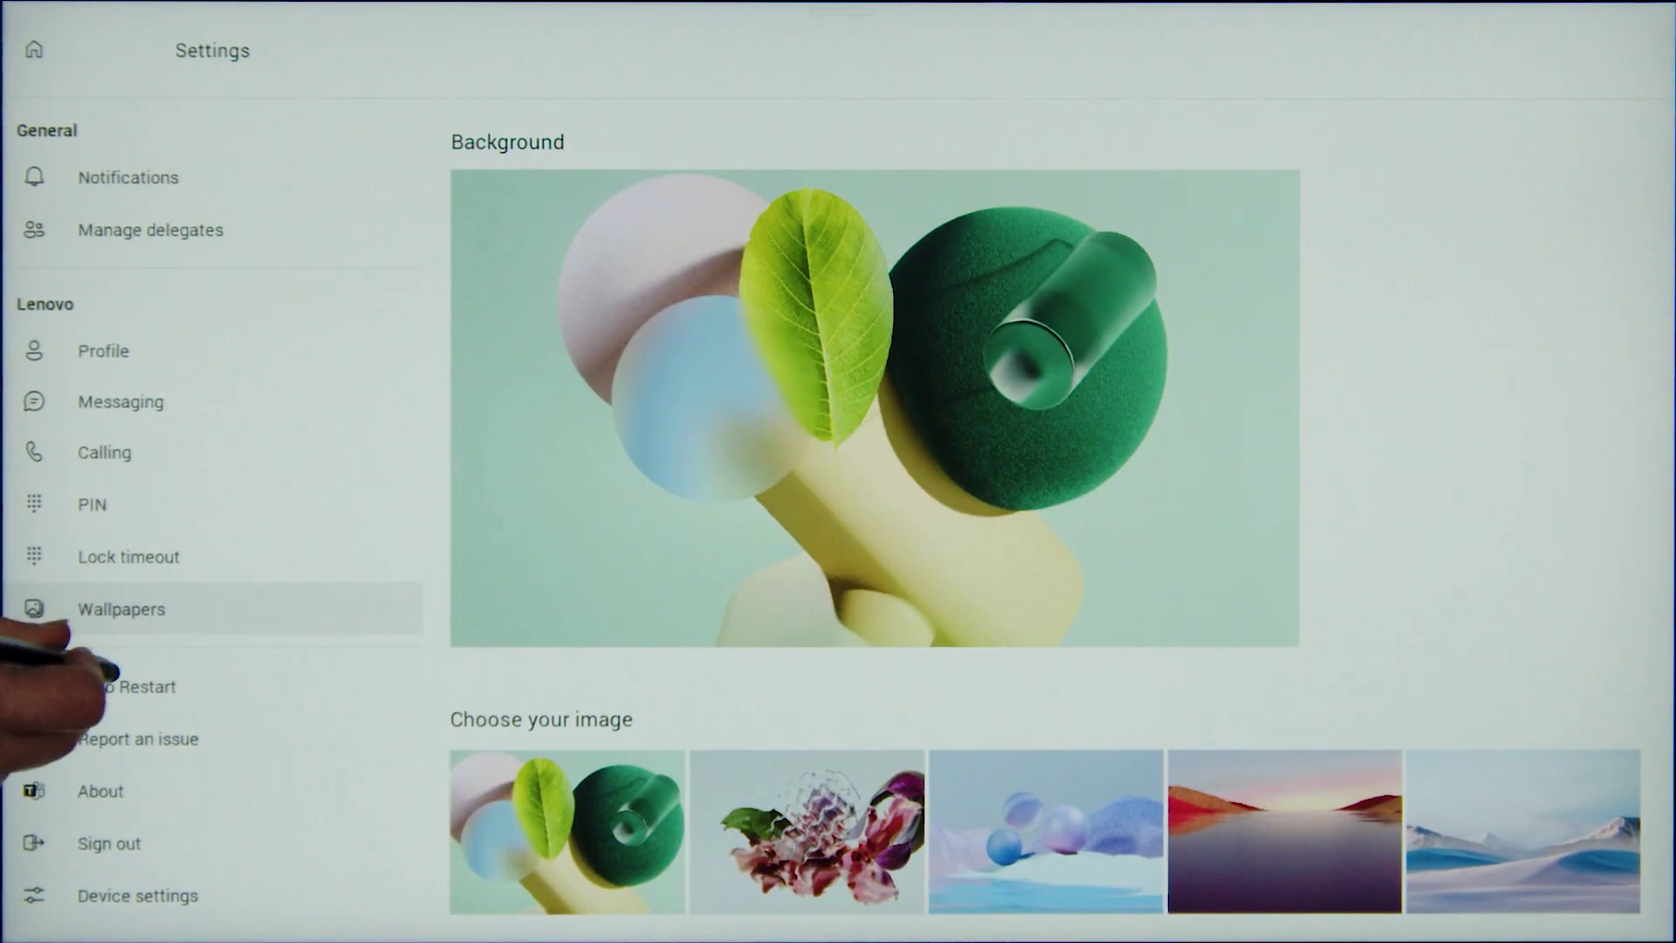
- View Auto Restart, peek at the Report an issue form, then show the About version details
click(126, 687)
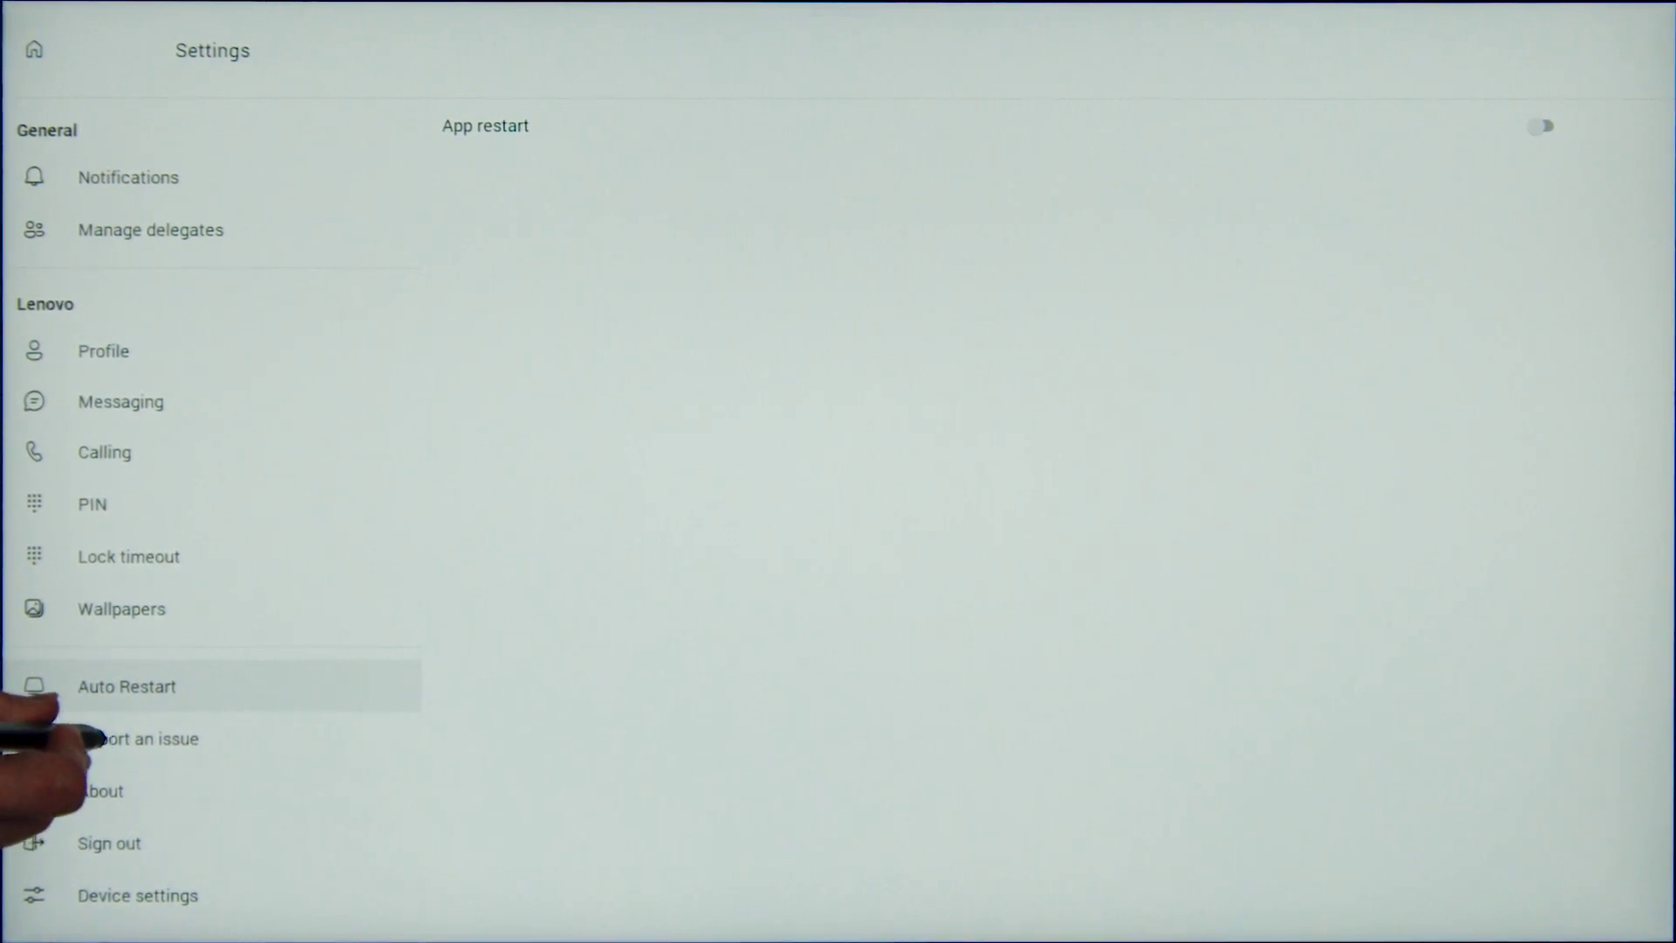
click(131, 739)
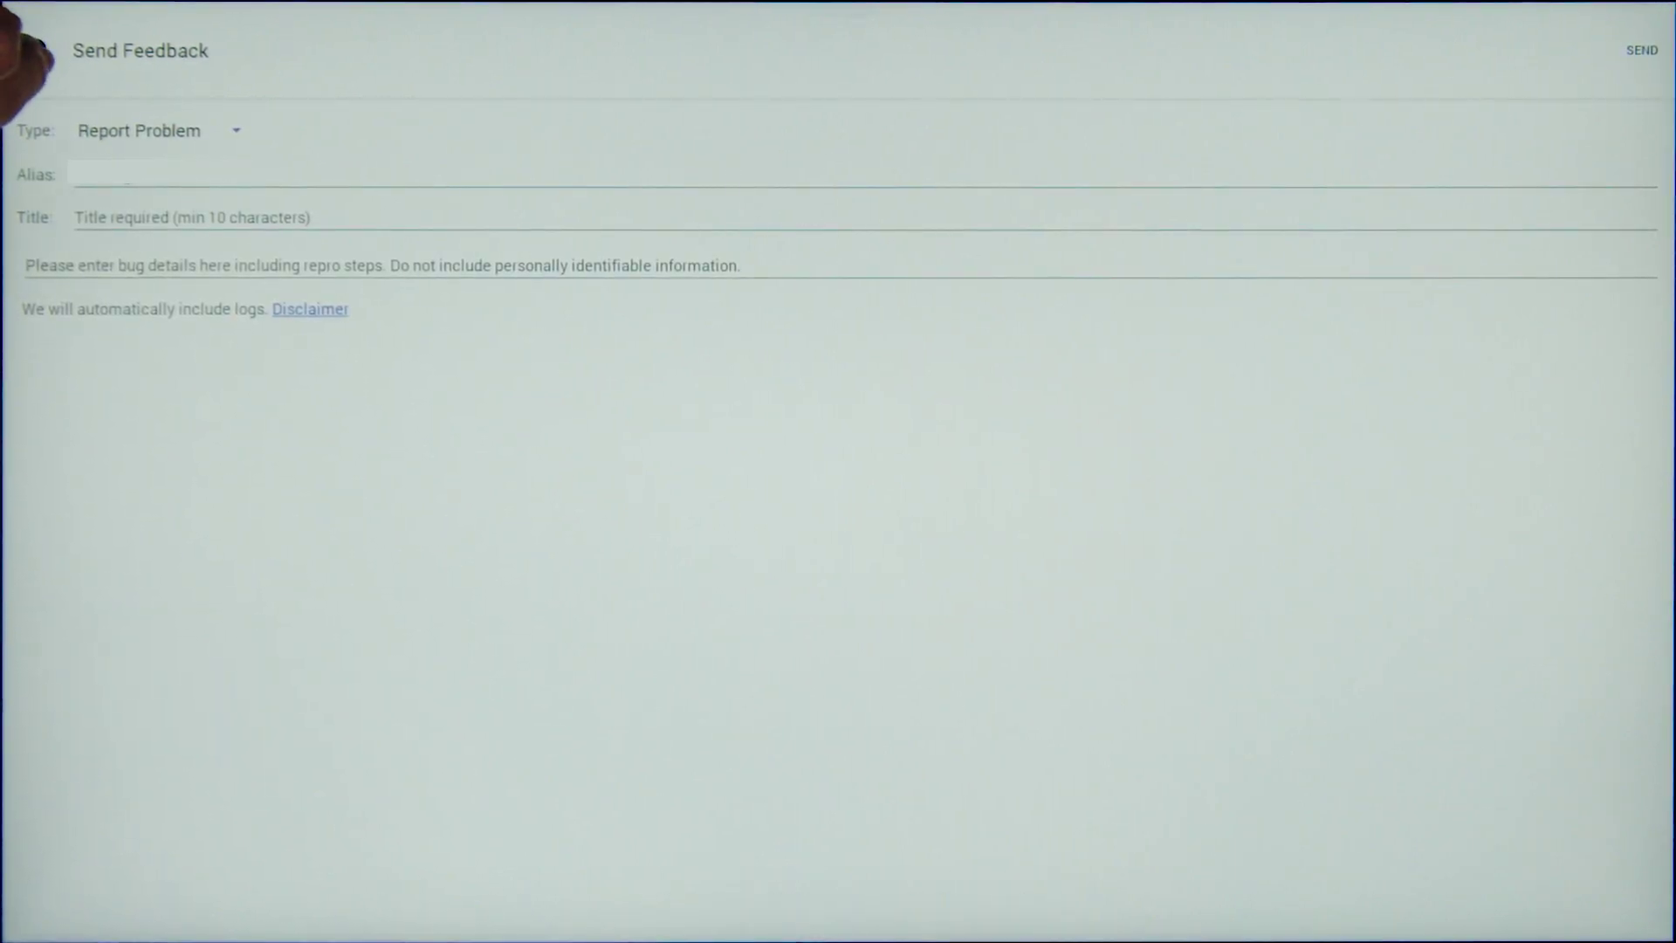
click(34, 49)
click(91, 793)
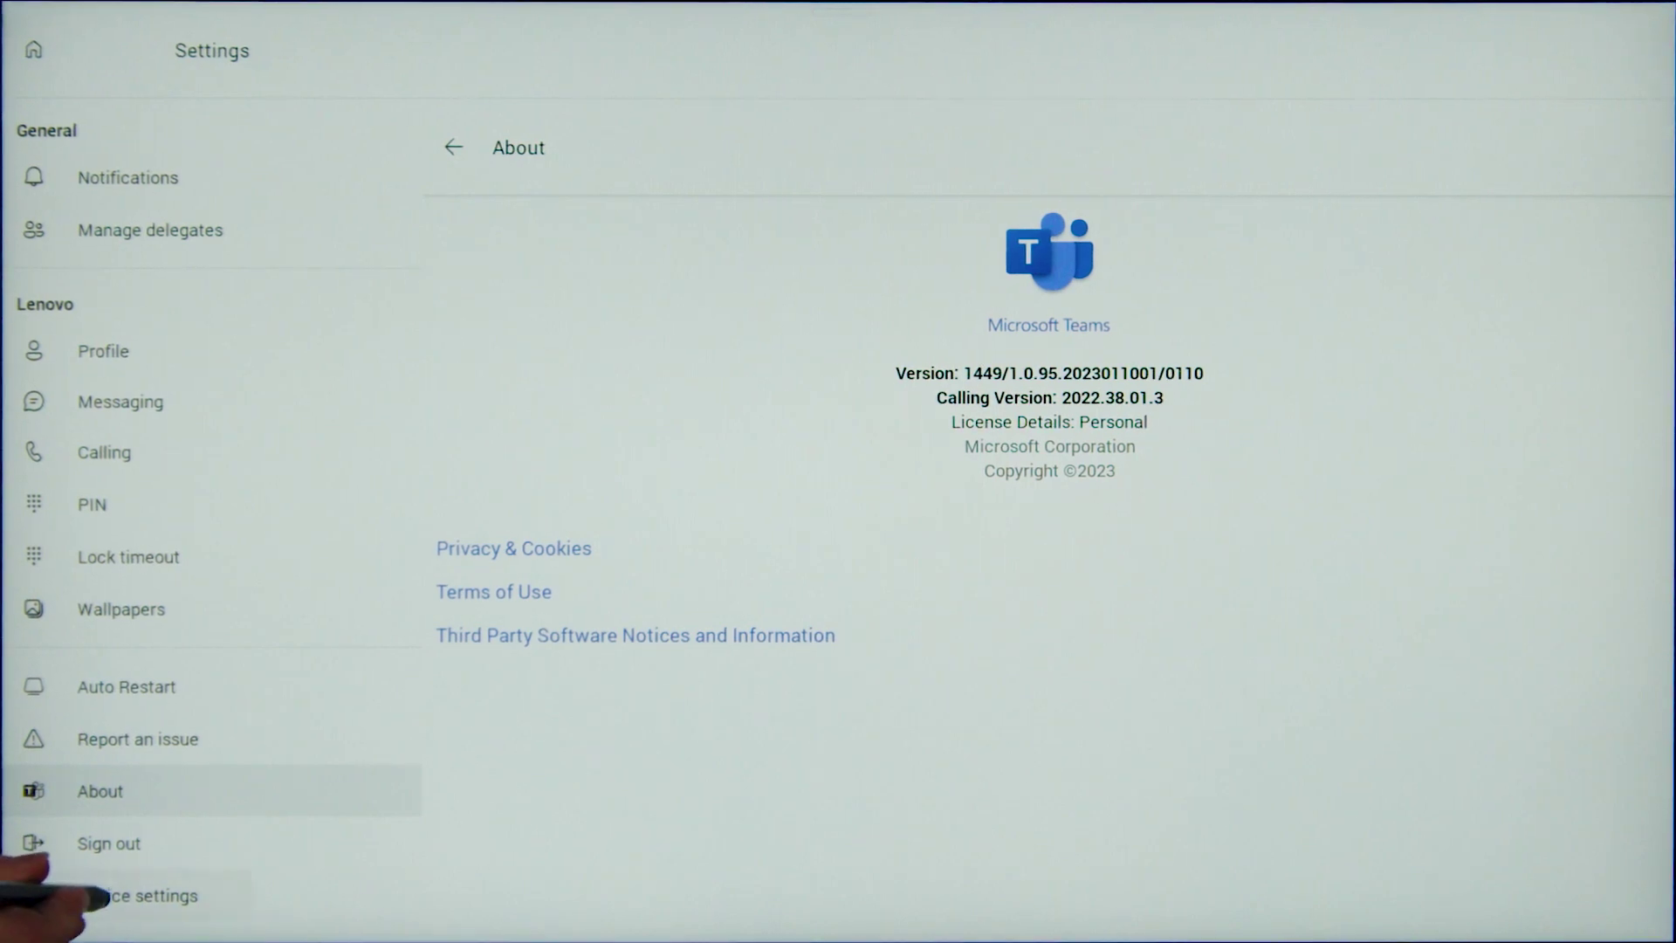
- Browse device settings through Time and Date, Display, Accessibility and Volume
click(118, 895)
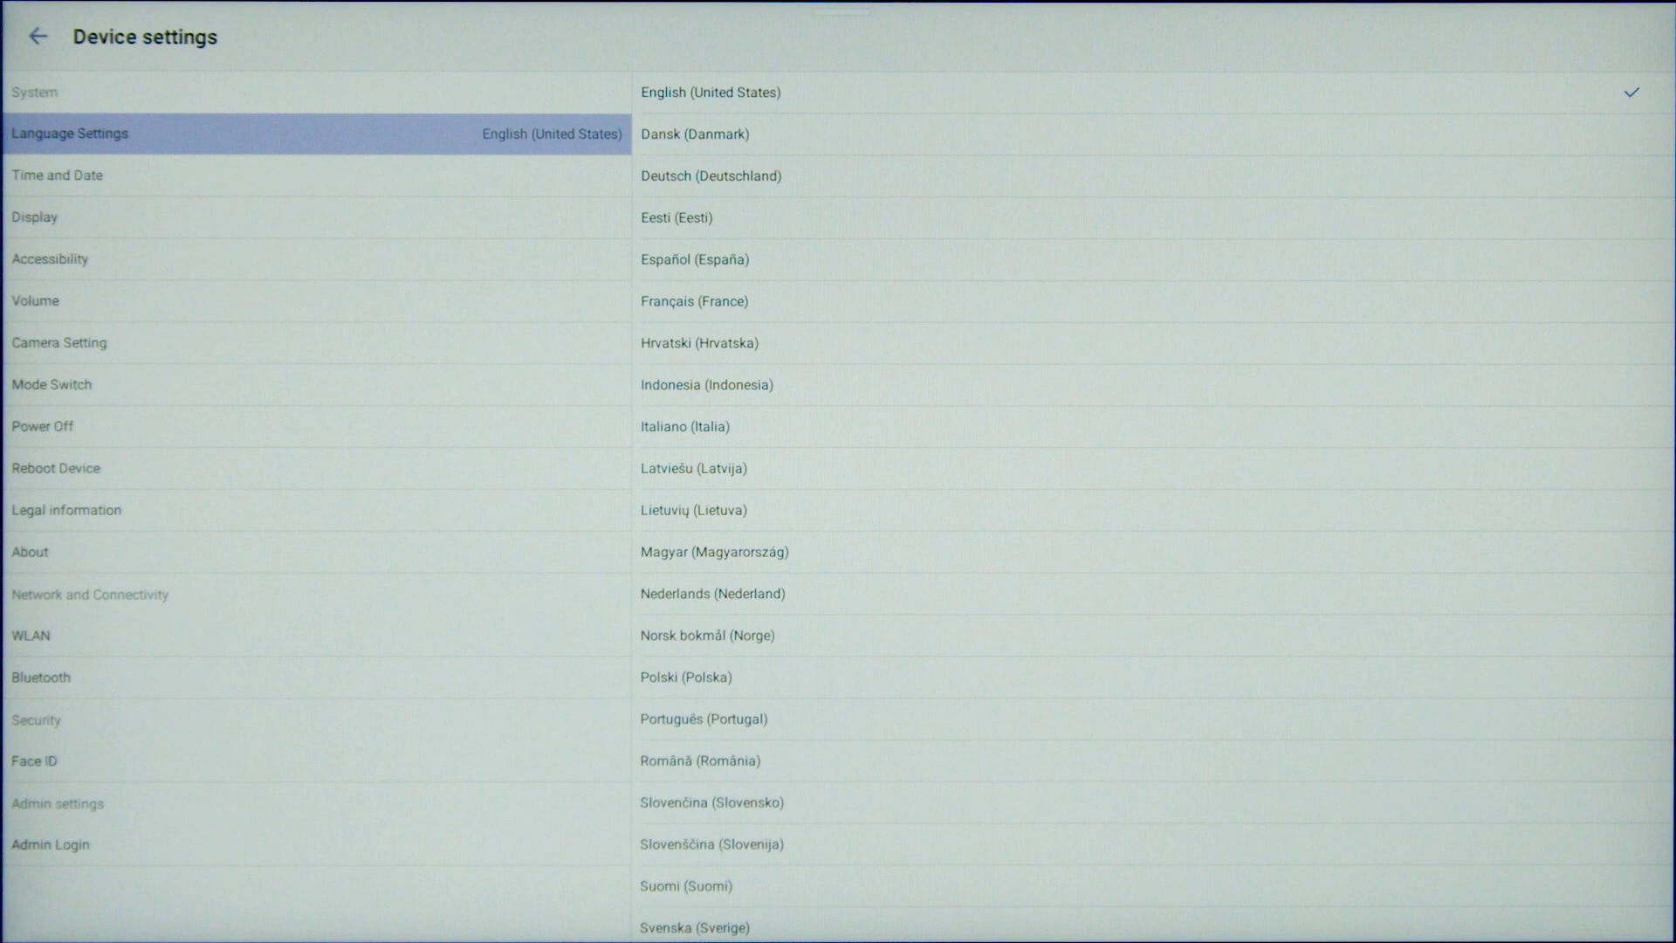
click(26, 174)
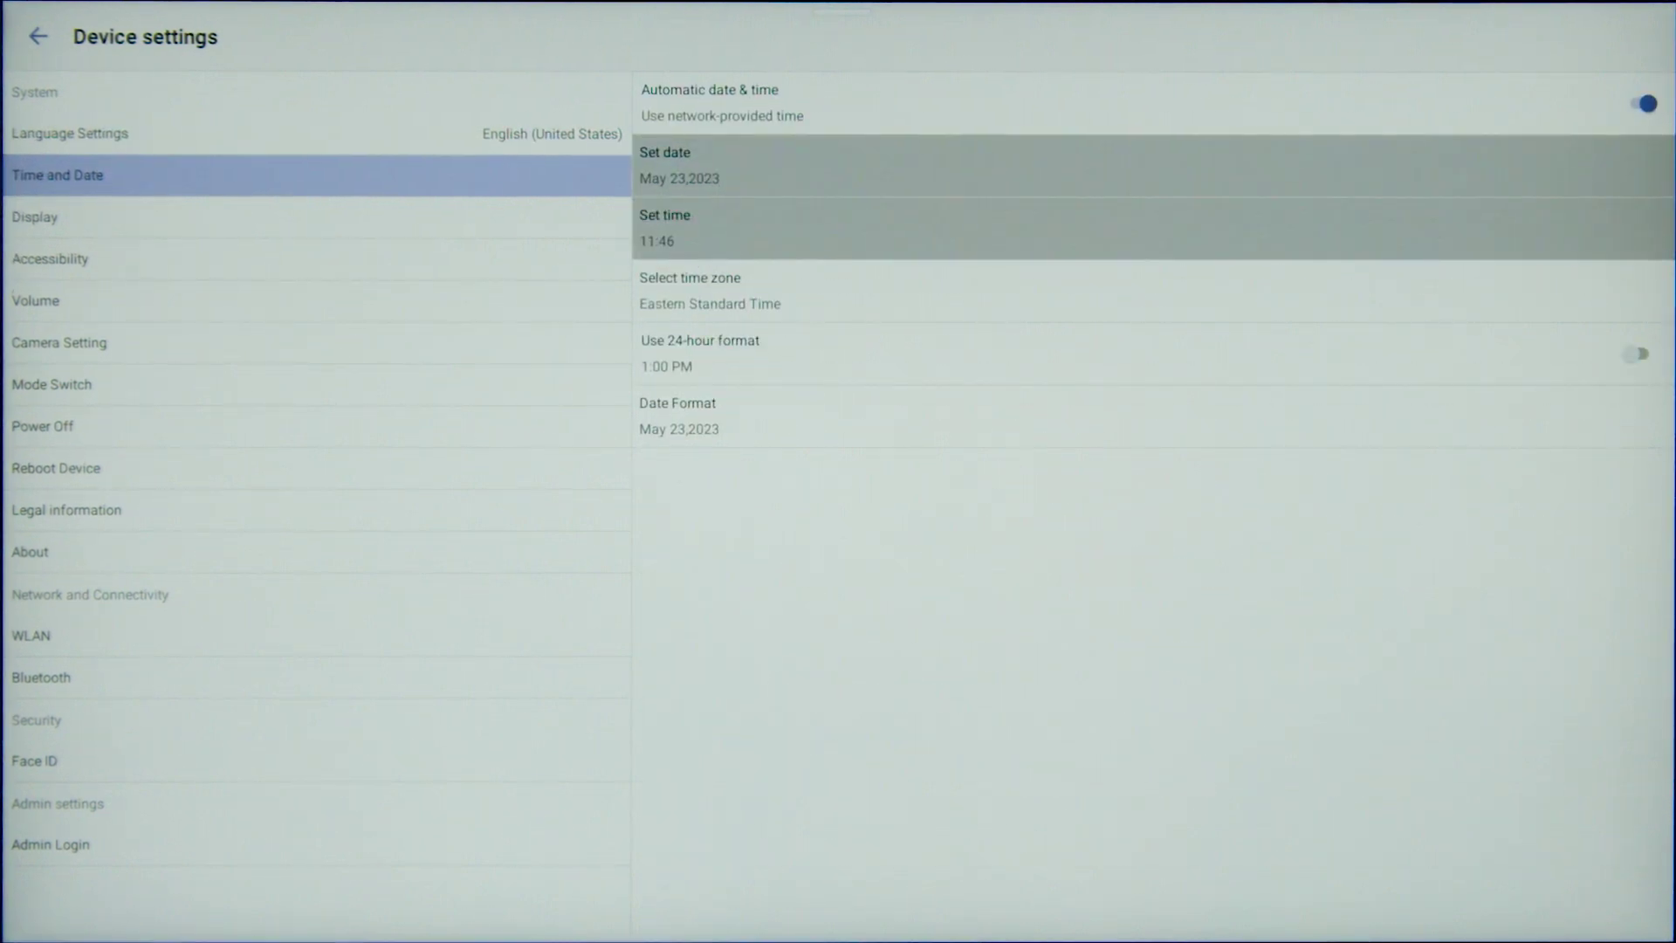
click(24, 217)
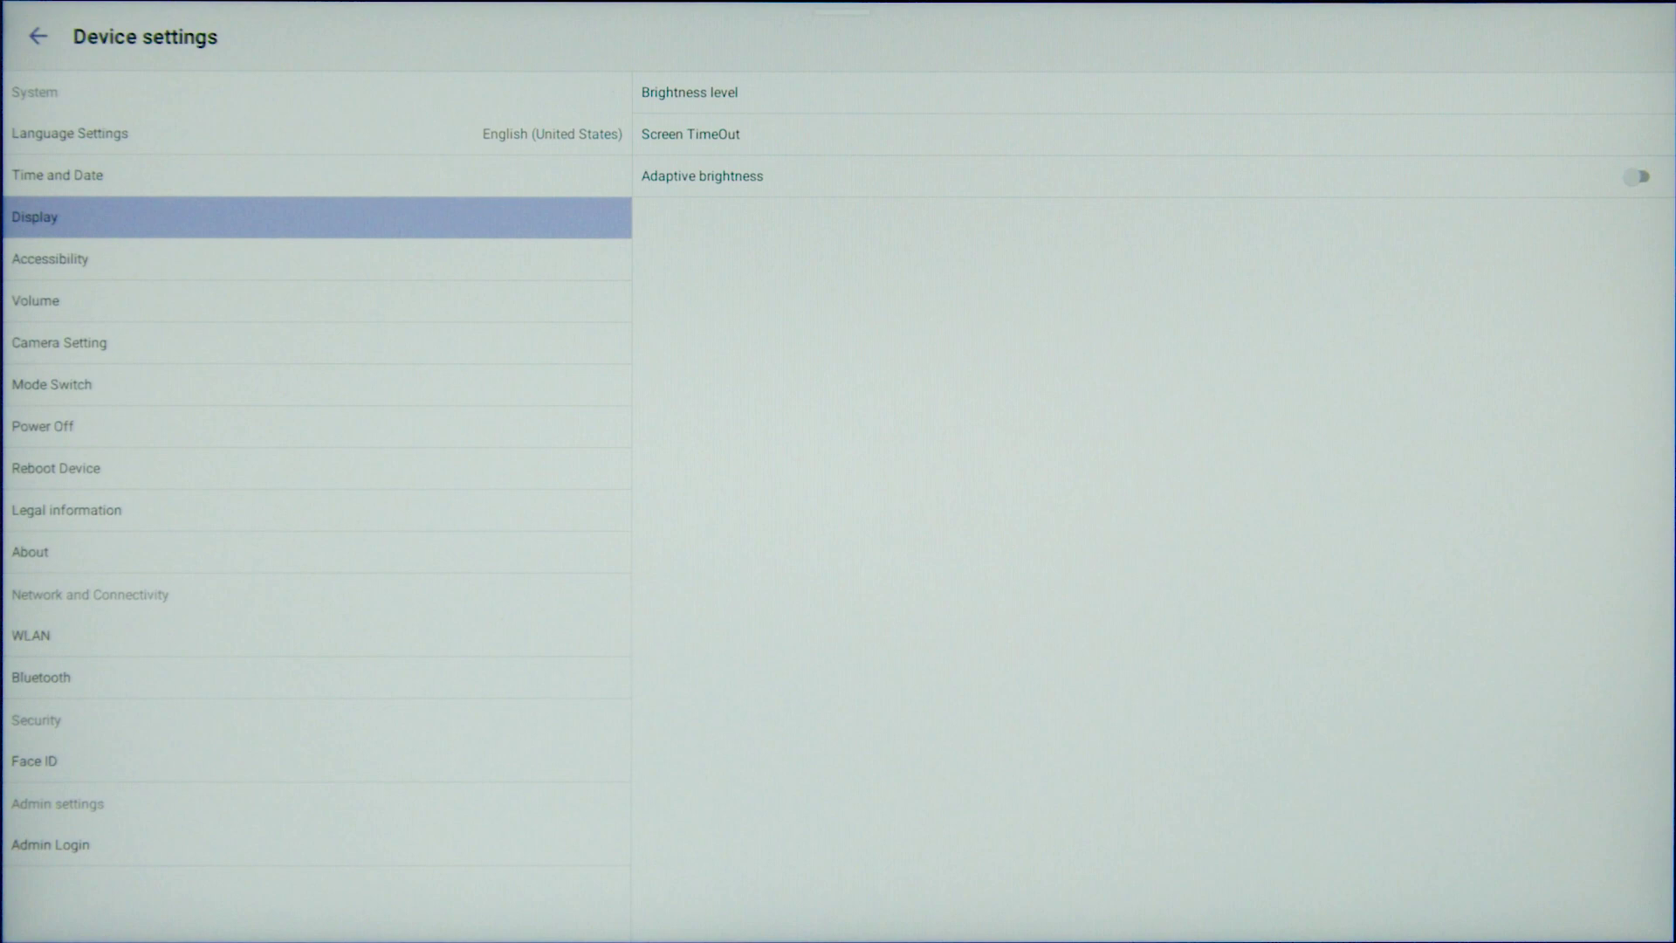
click(27, 258)
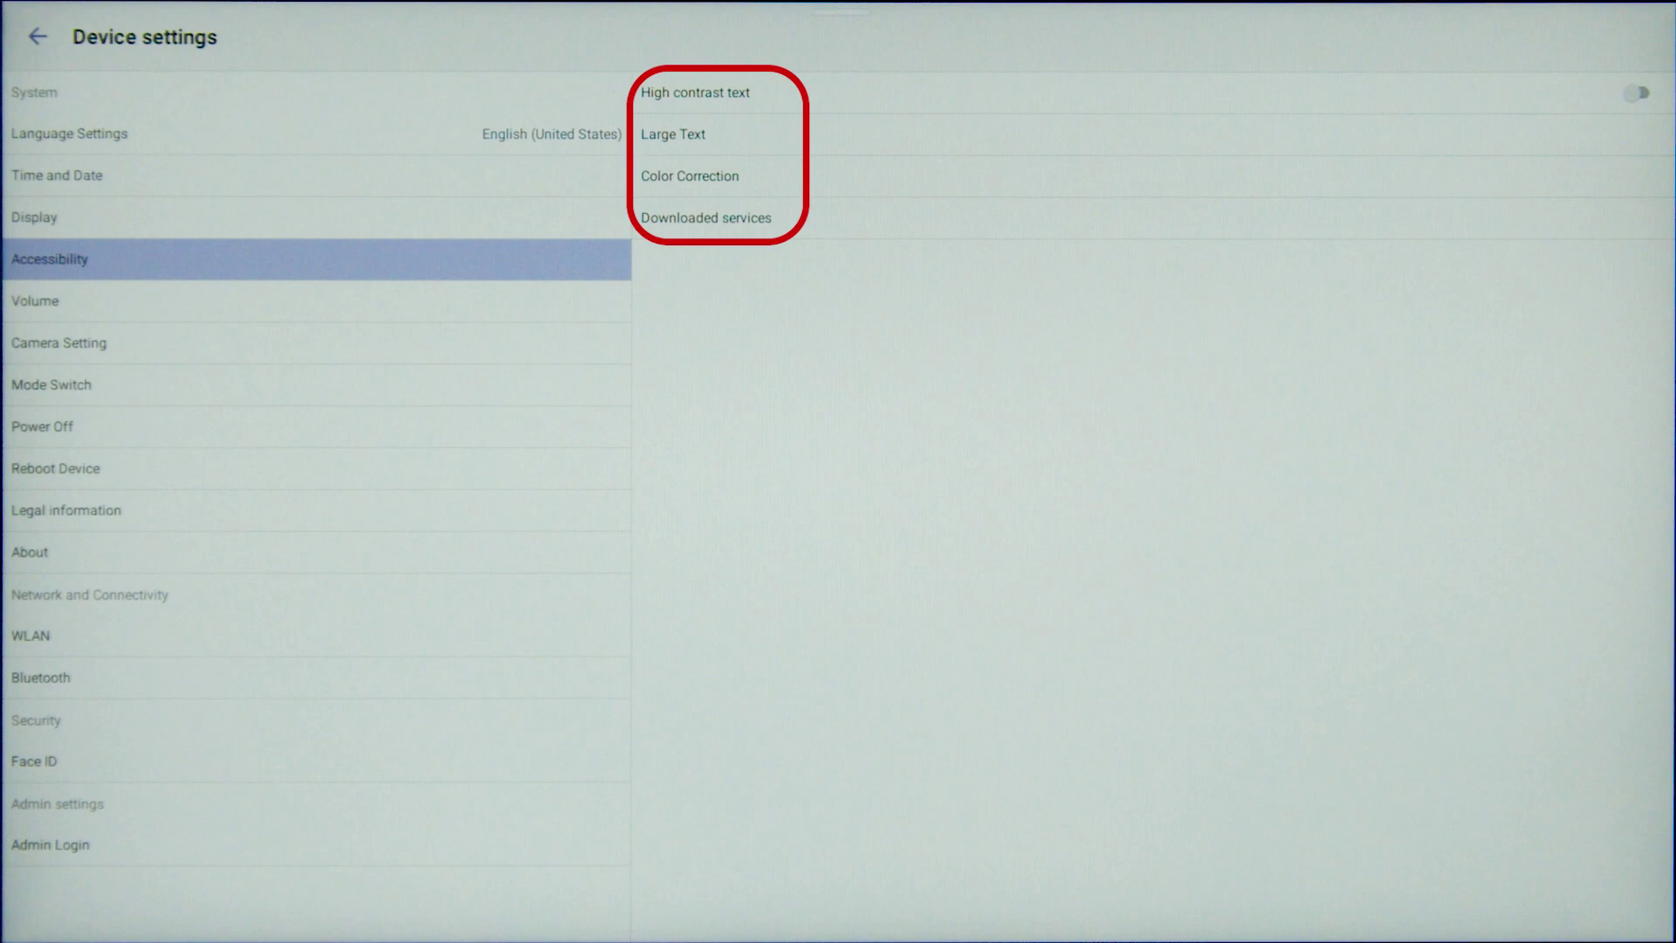
click(36, 299)
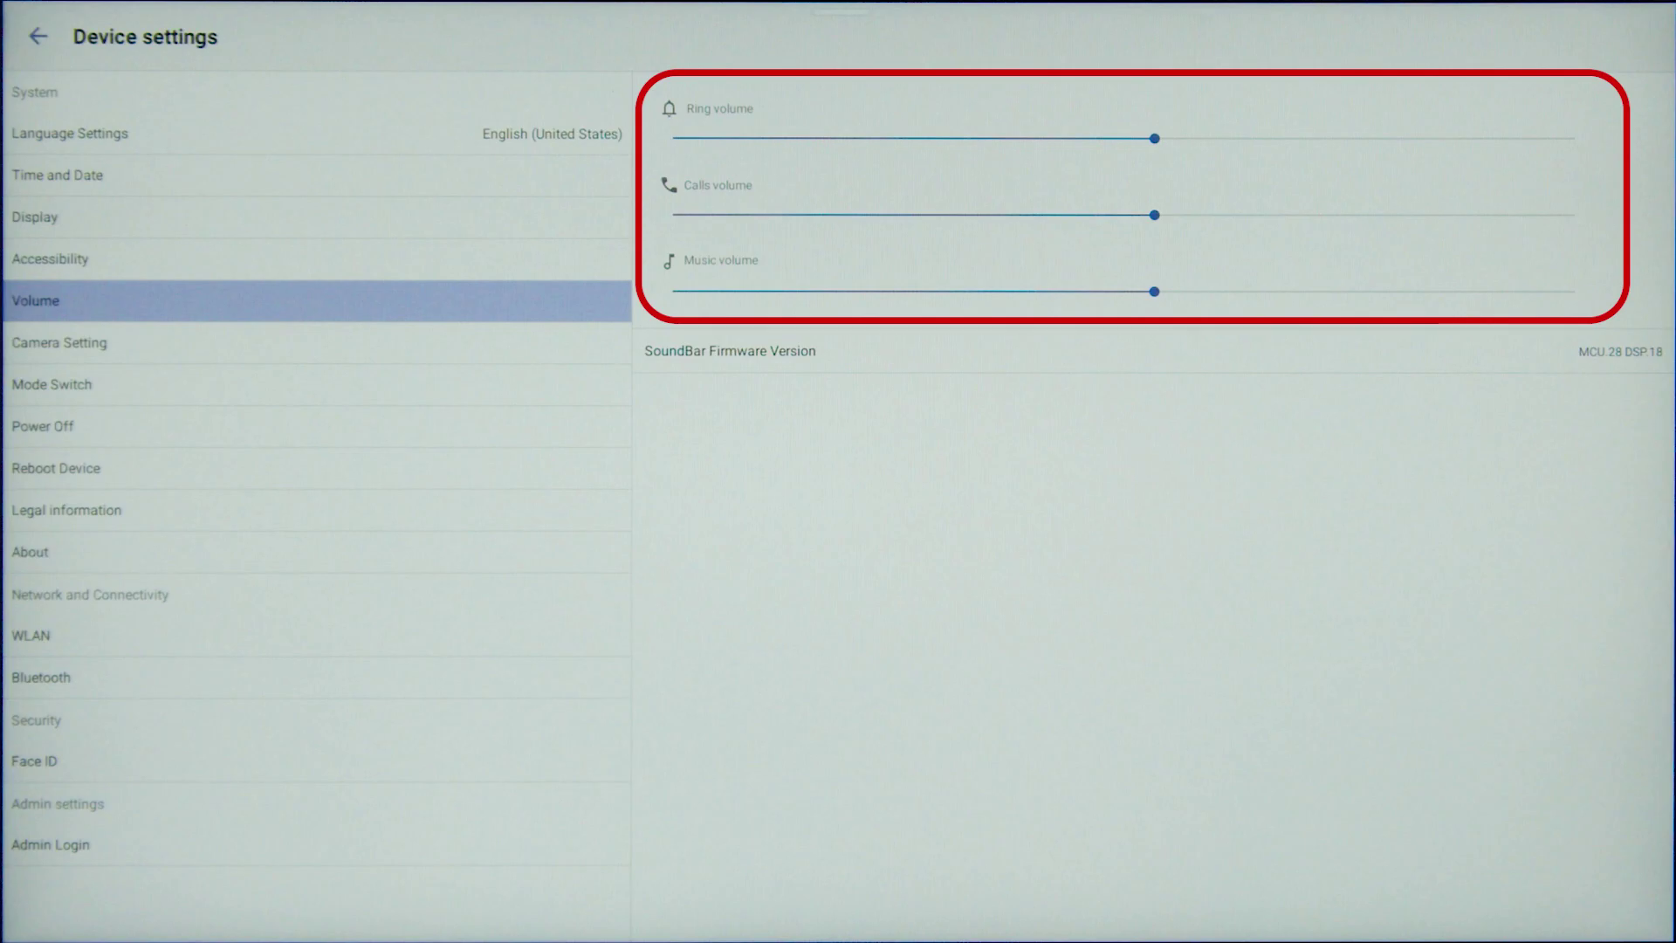
- View Camera Setting, Mode Switch, Legal information and the device About page
click(27, 341)
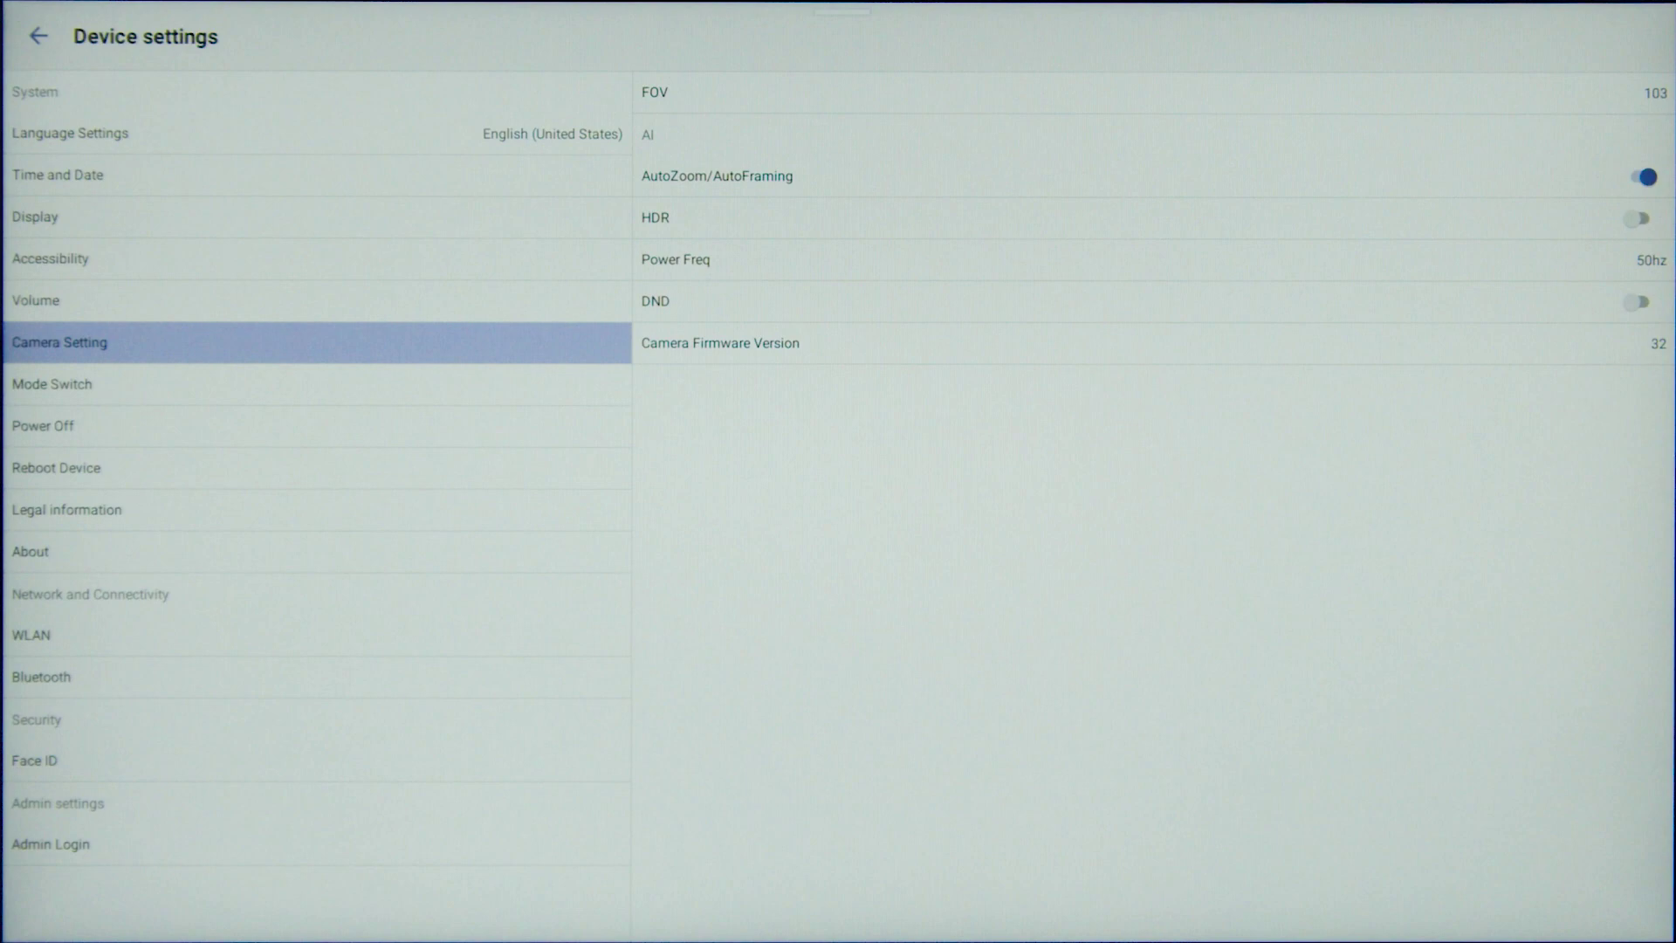
click(33, 383)
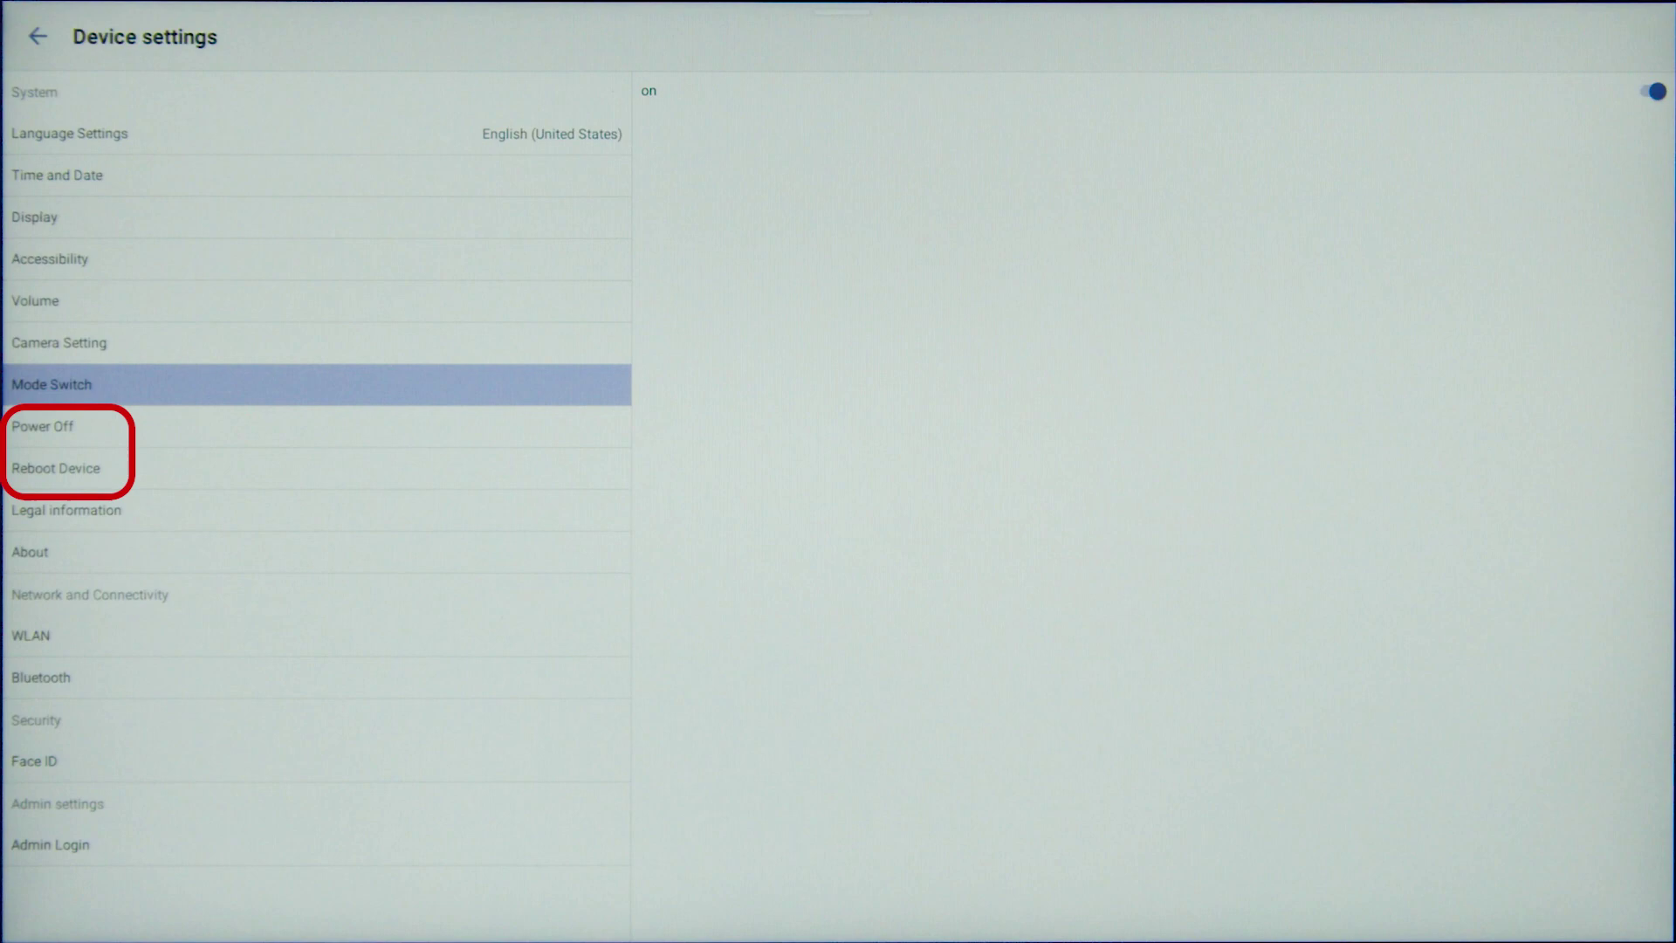
click(53, 509)
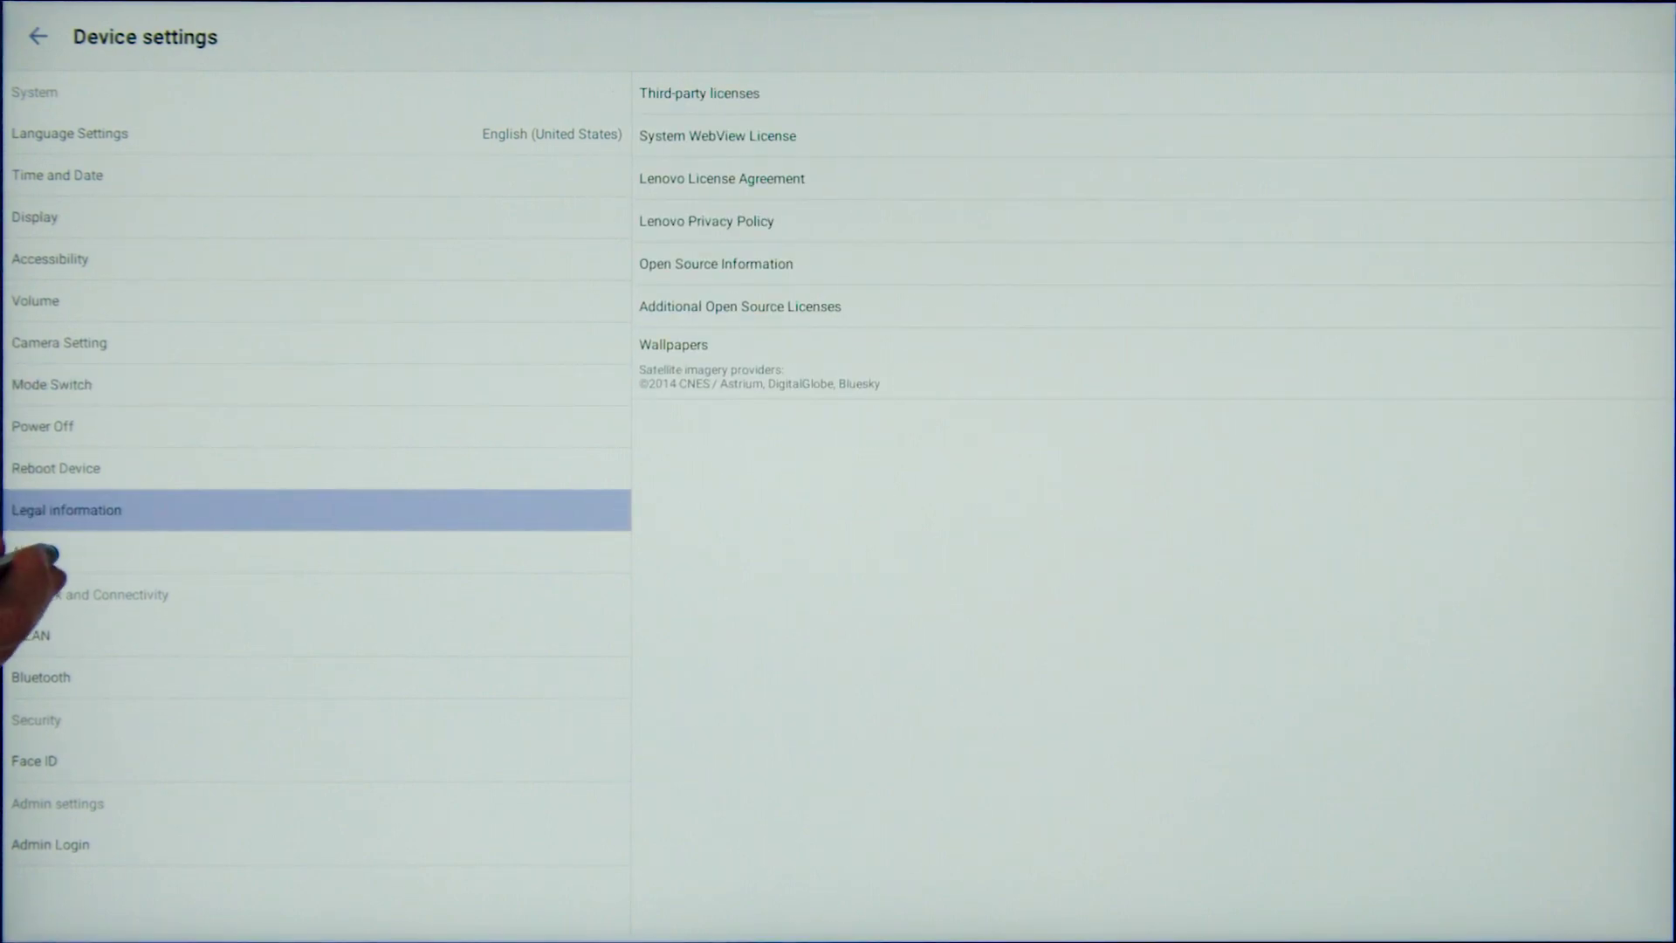
click(40, 551)
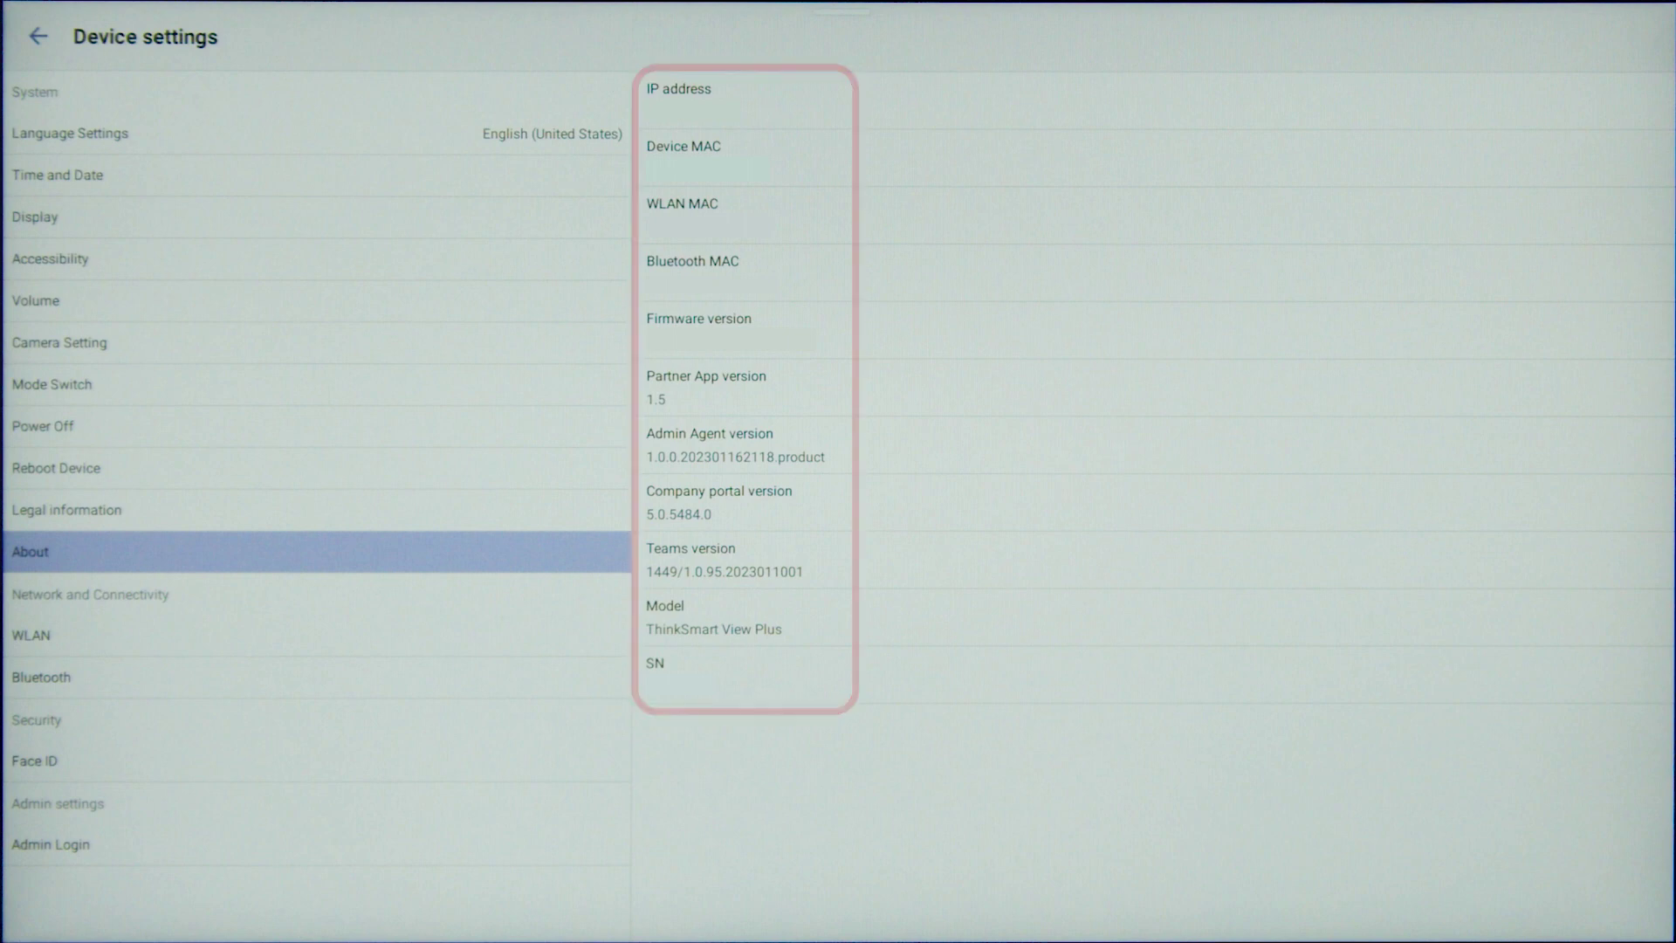
- View the WLAN, Bluetooth and Face ID settings pages
click(33, 635)
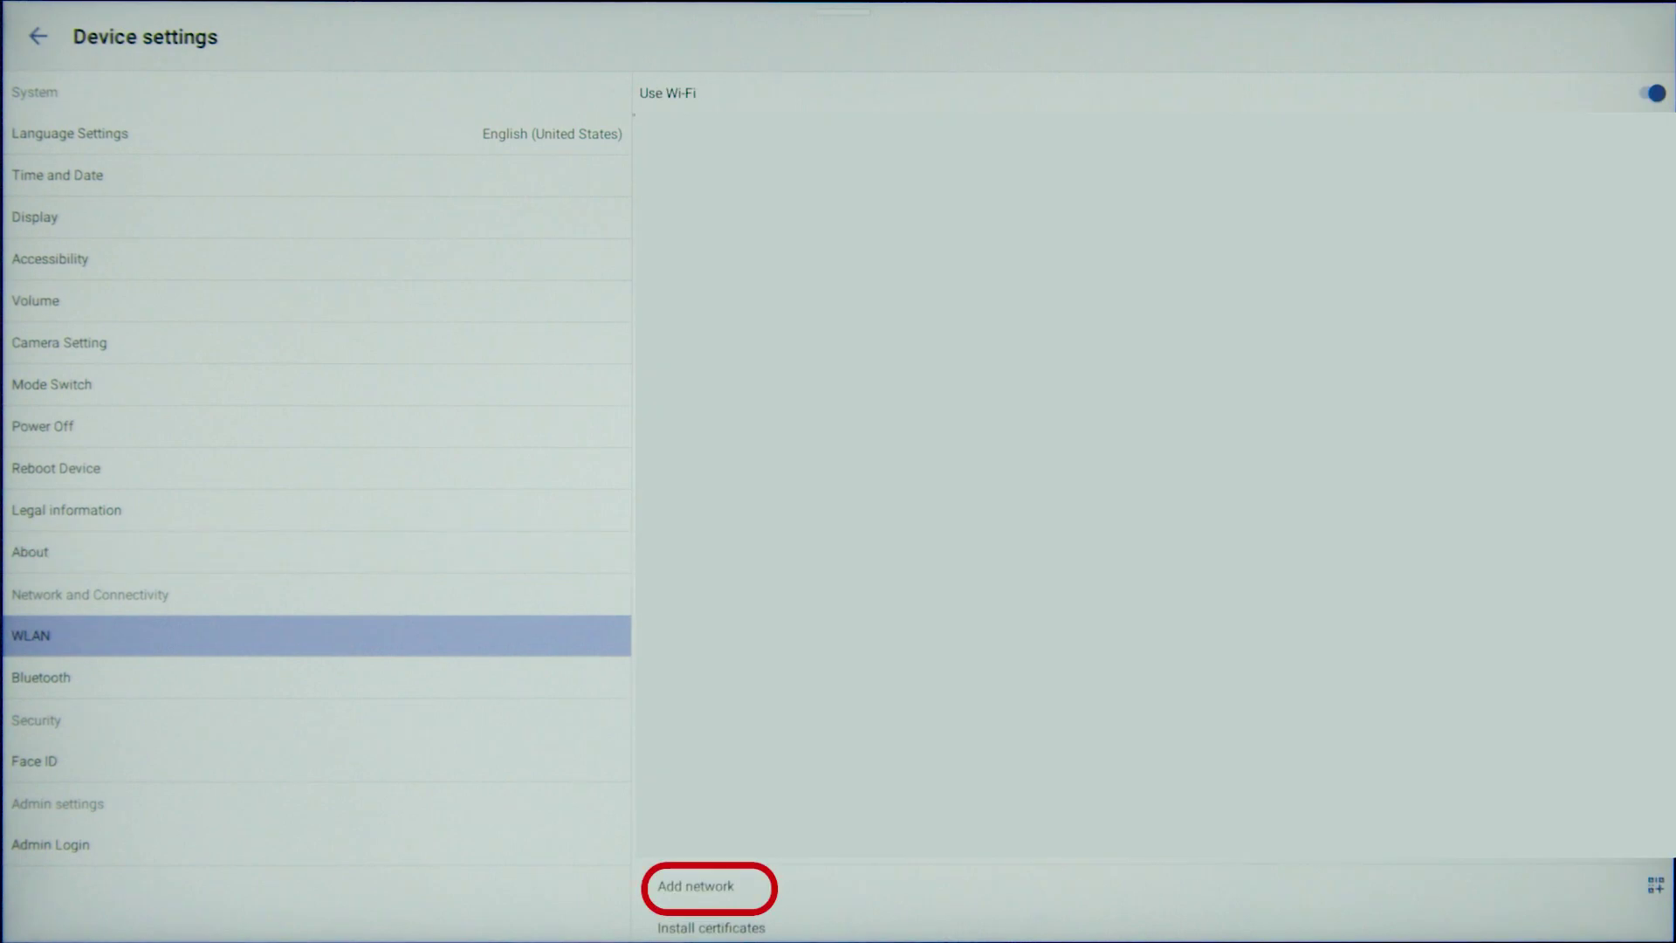
click(41, 677)
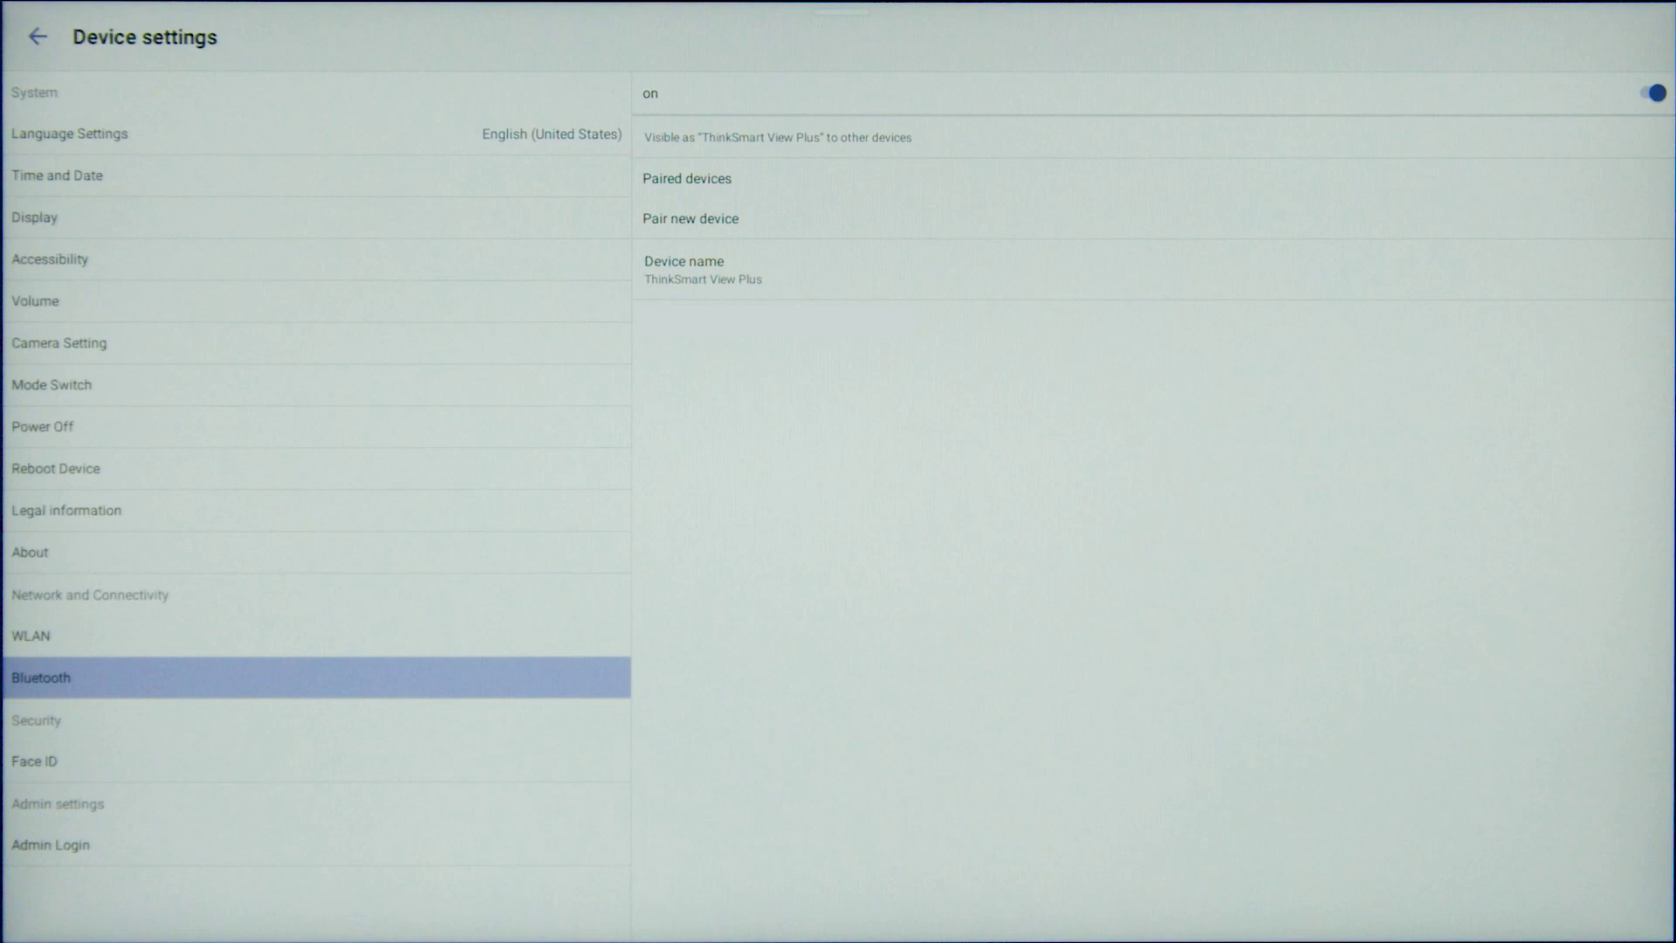
click(34, 761)
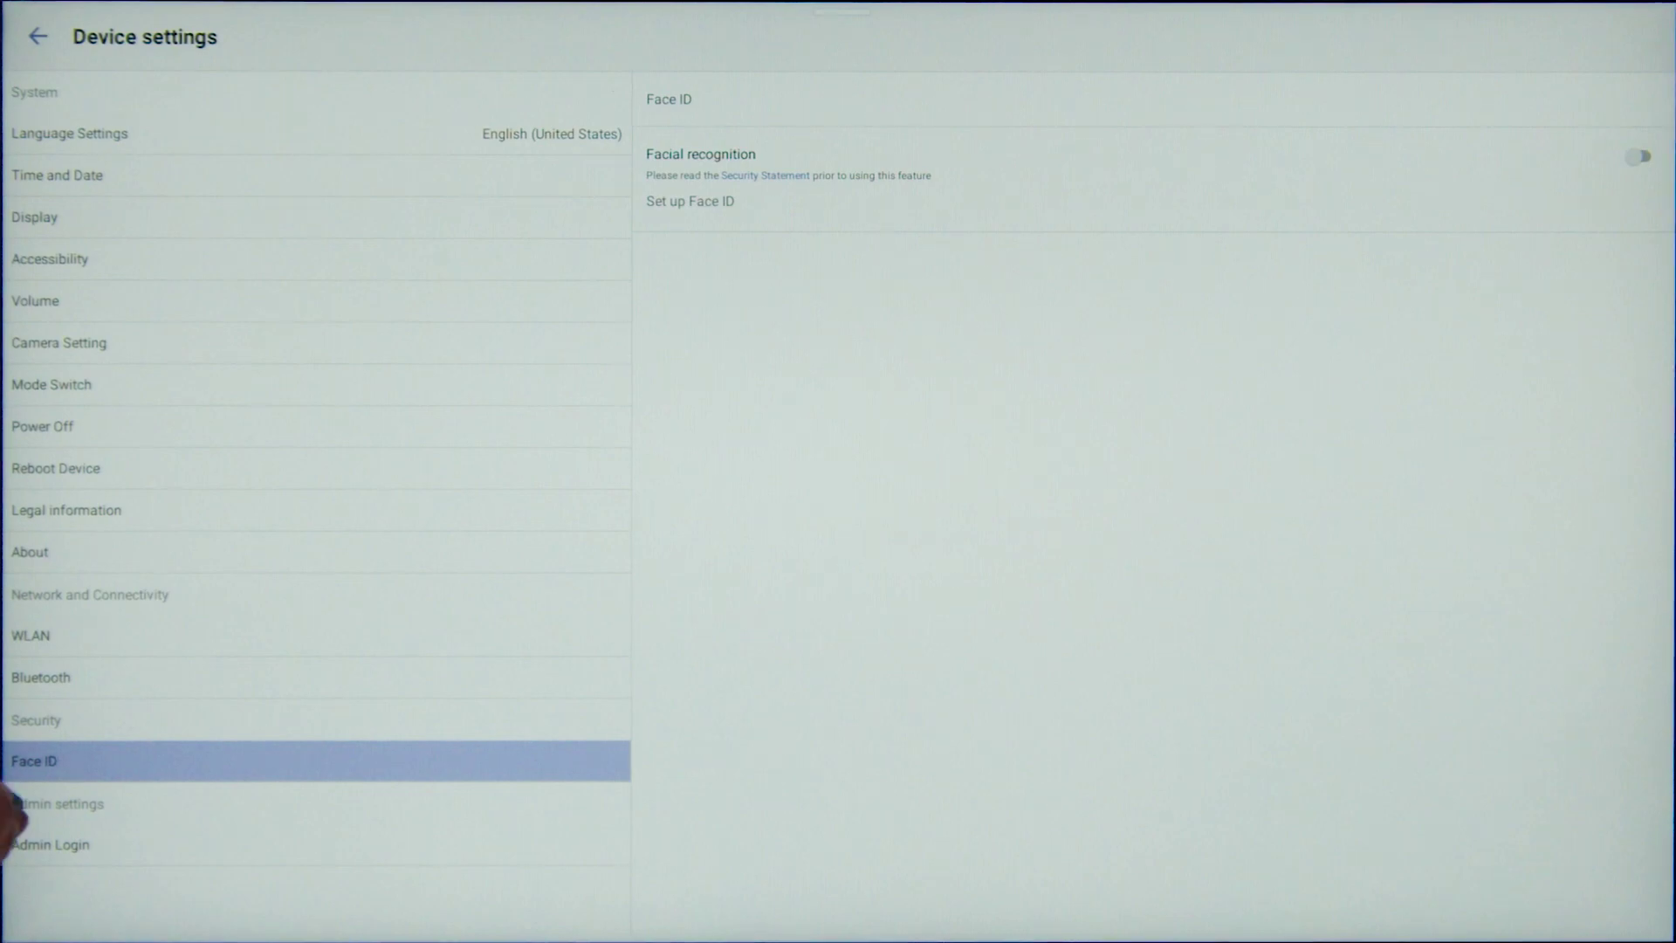
- Enter the admin password to unlock admin settings and view Network Configuration
click(50, 843)
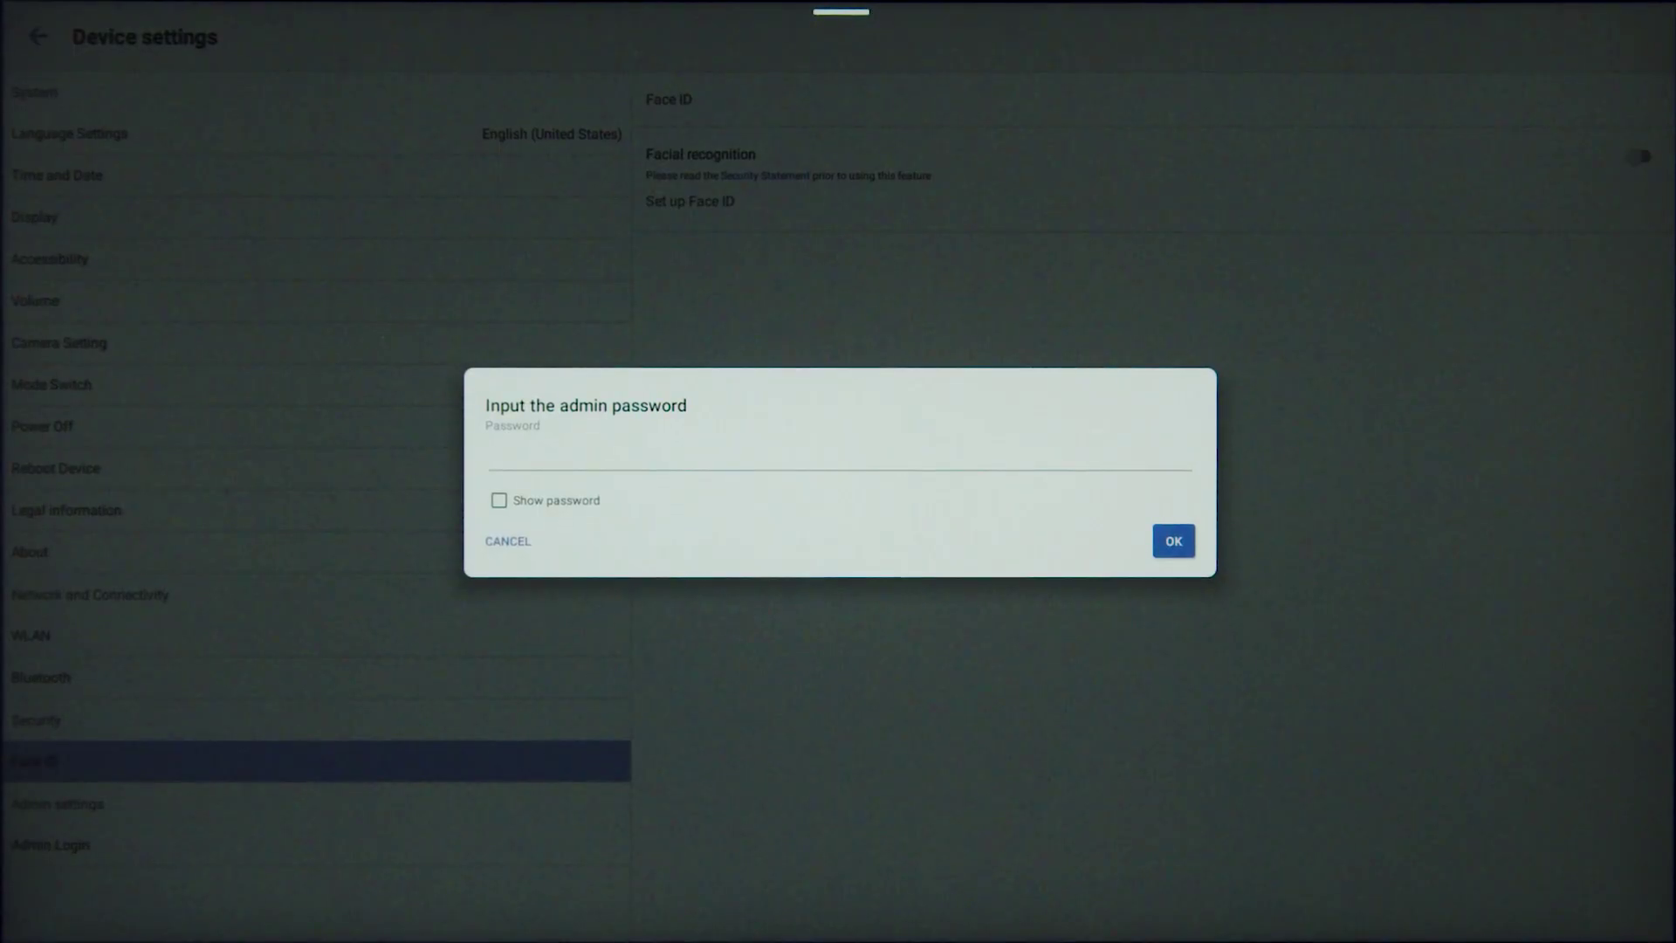
click(1173, 540)
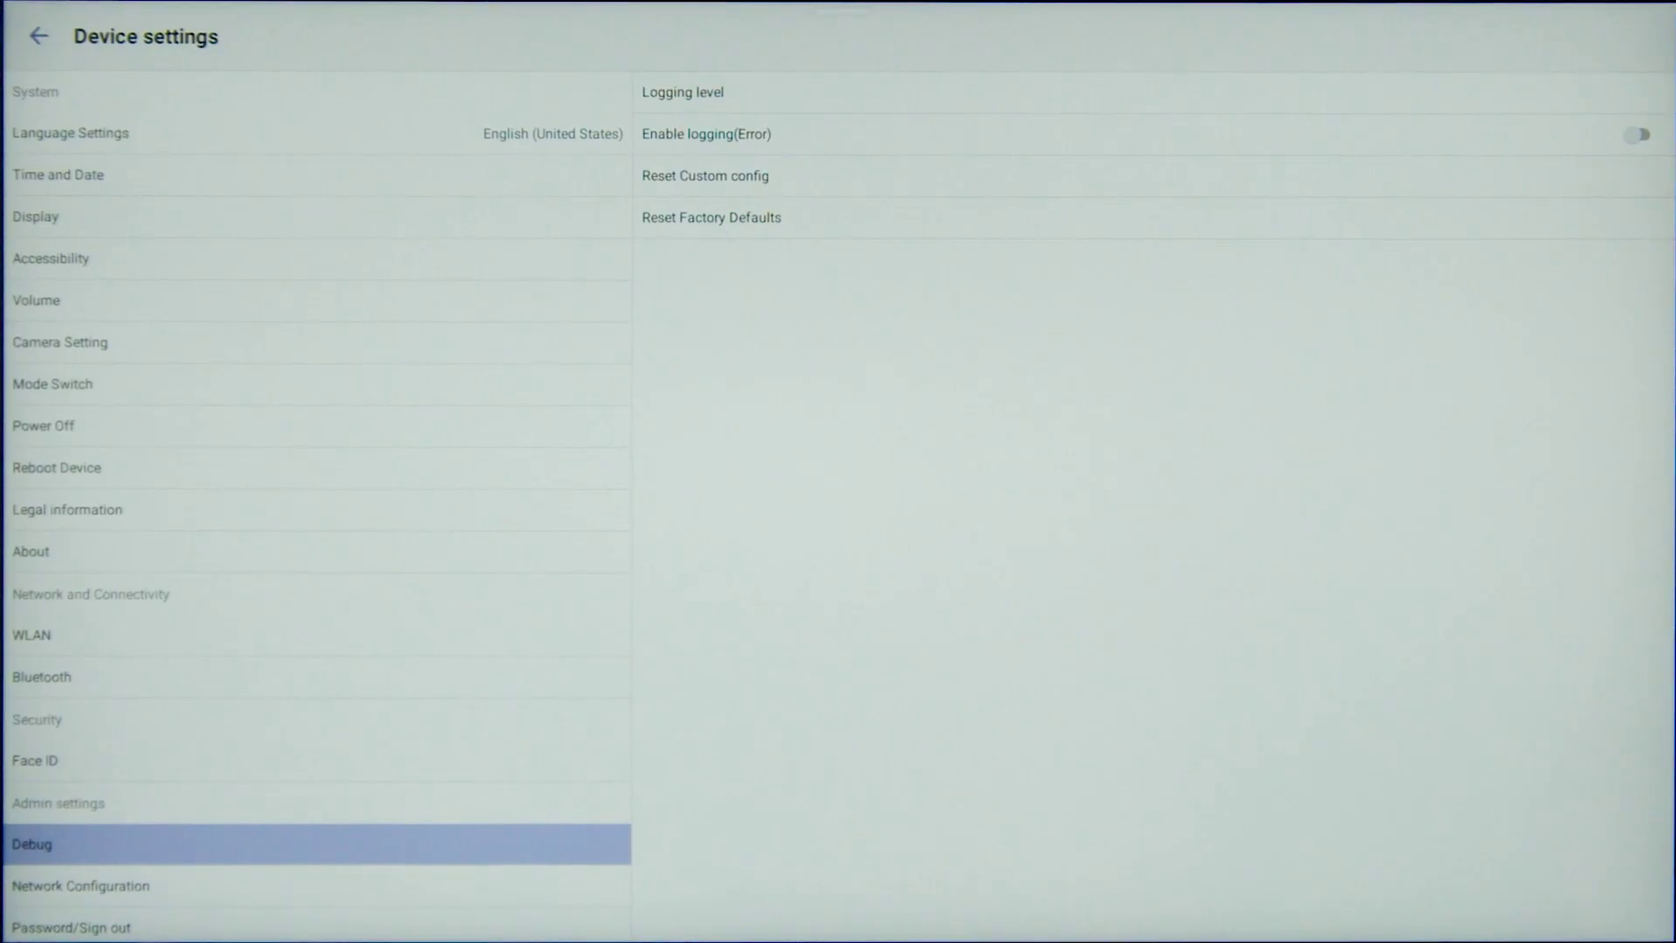
click(79, 885)
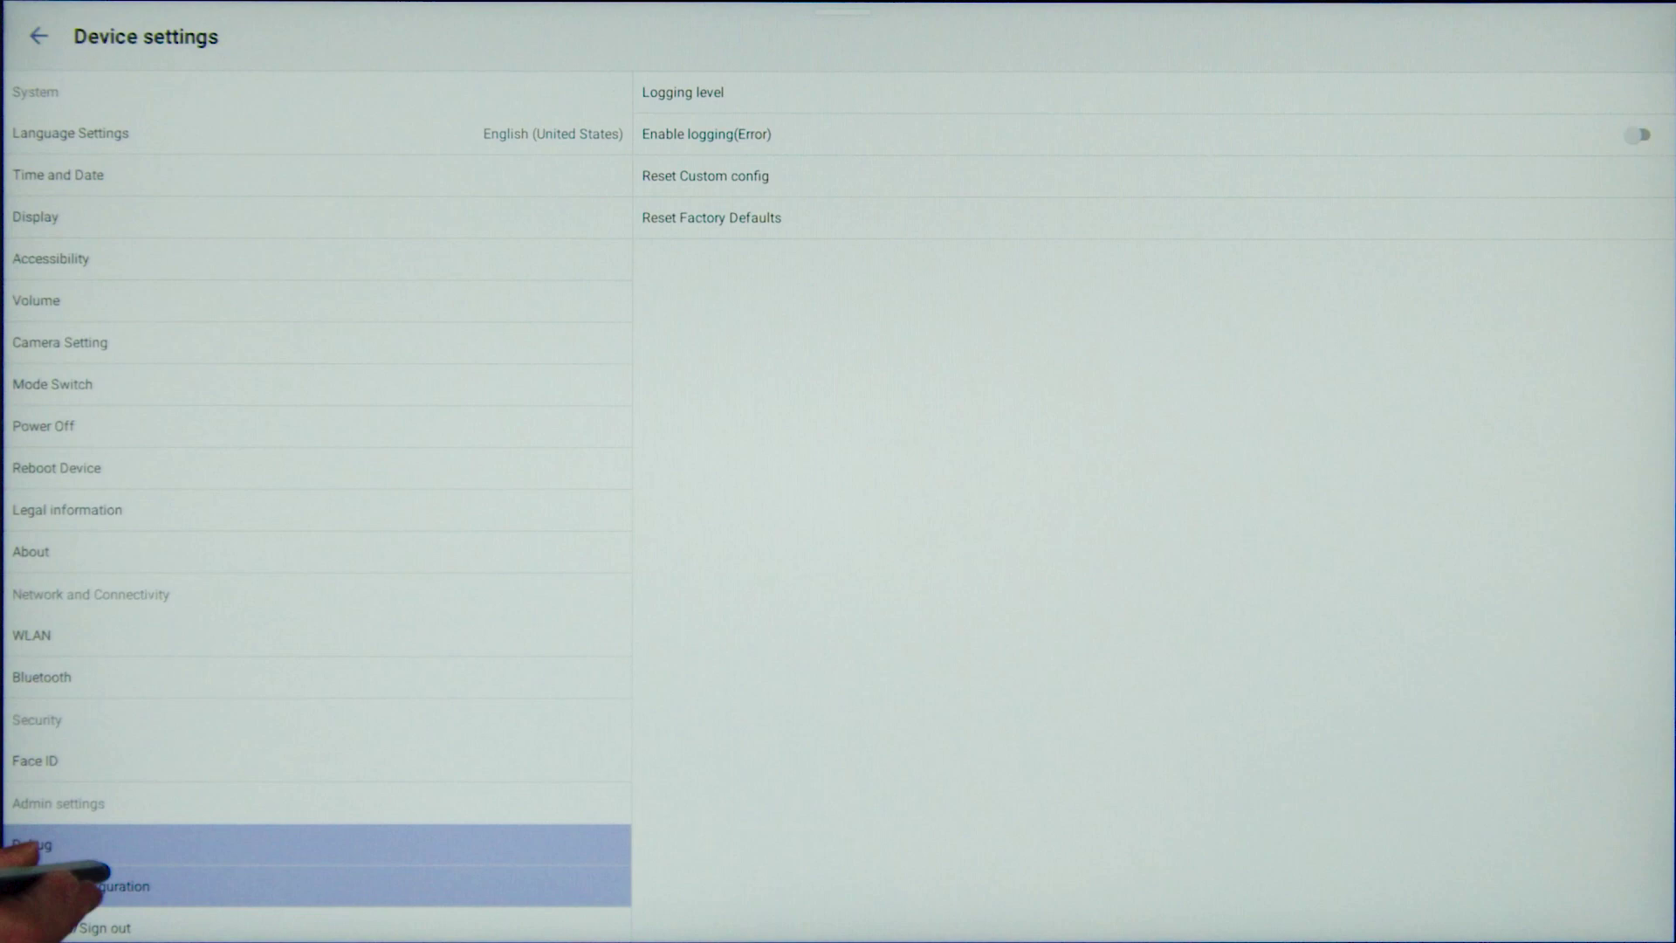